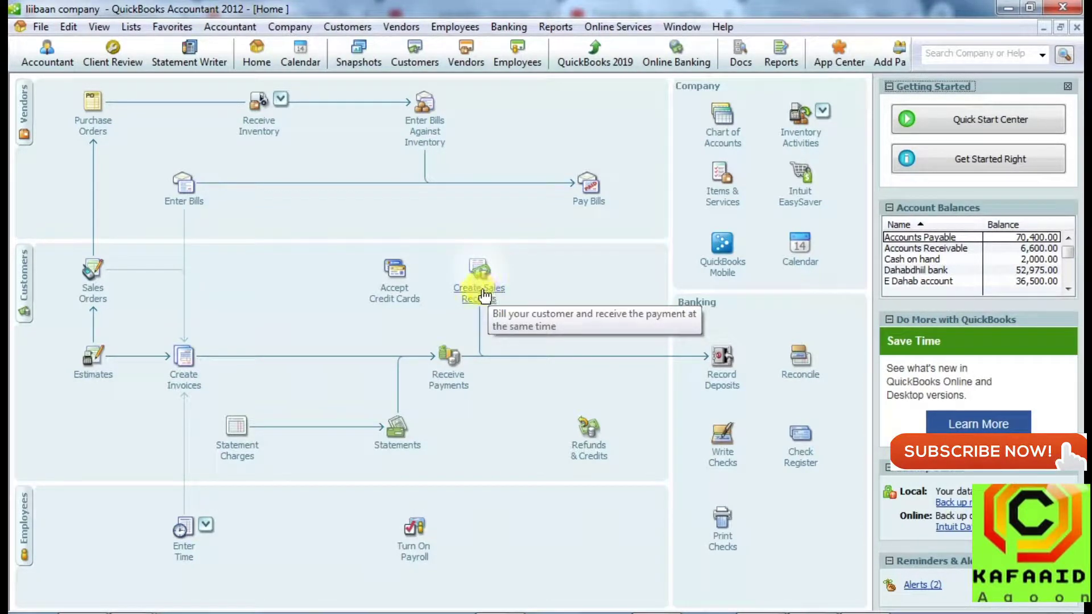
Start a new sales receipt for the customer cost.cawale store.
left_click(484, 295)
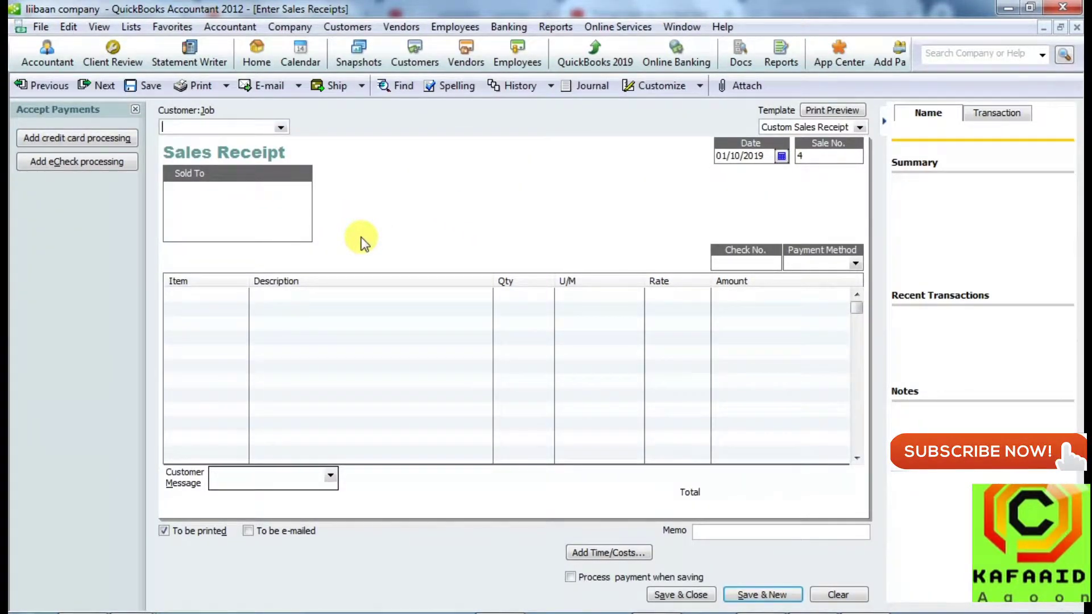
left_click(279, 128)
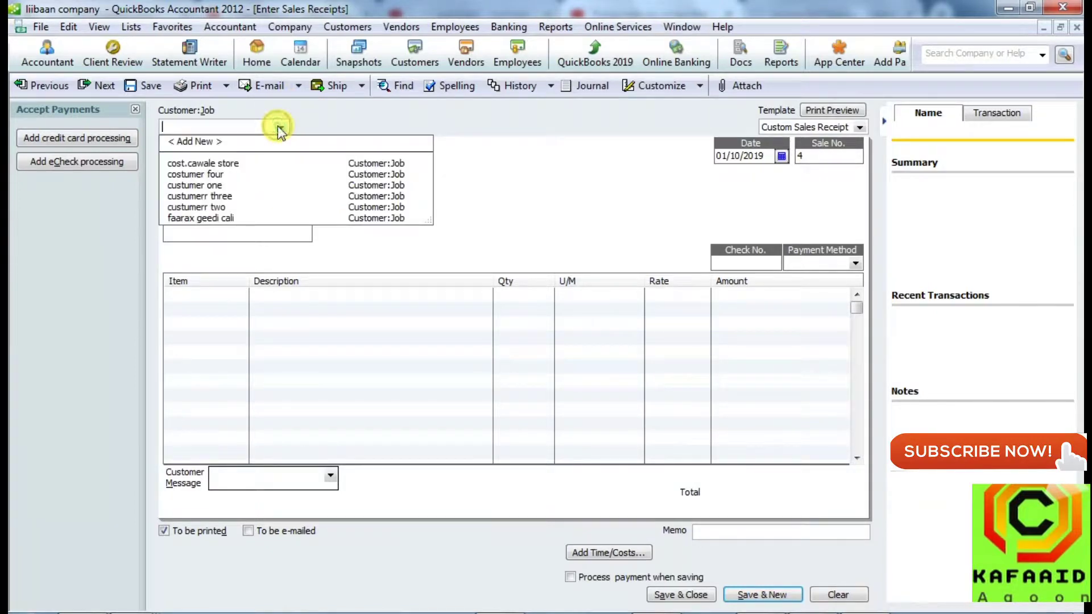
left_click(212, 165)
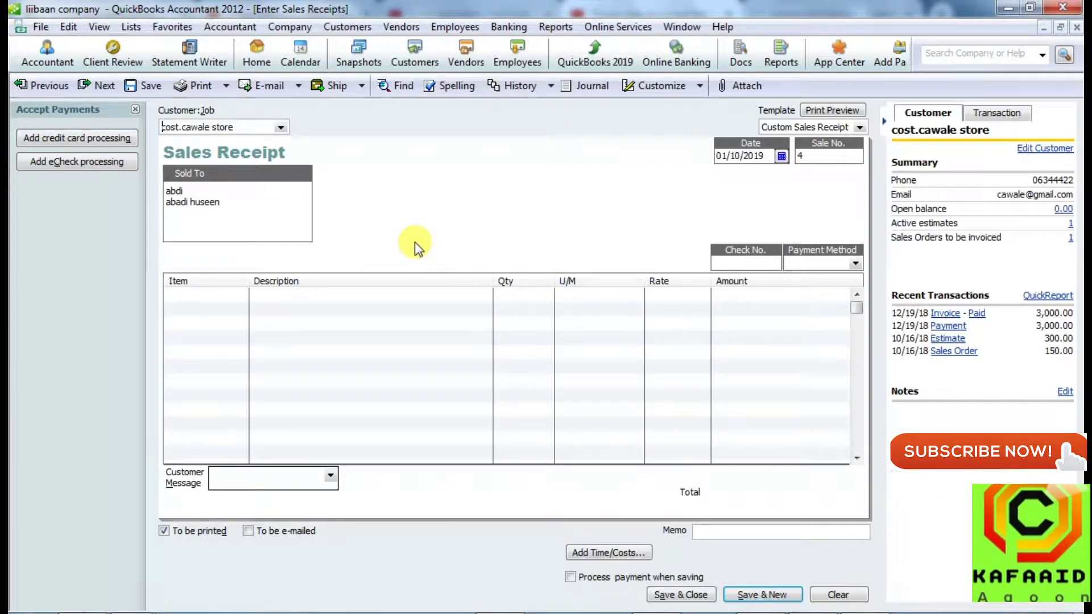
Try to add the item INV0005 CAANO on the receipt's first line.
left_click(239, 295)
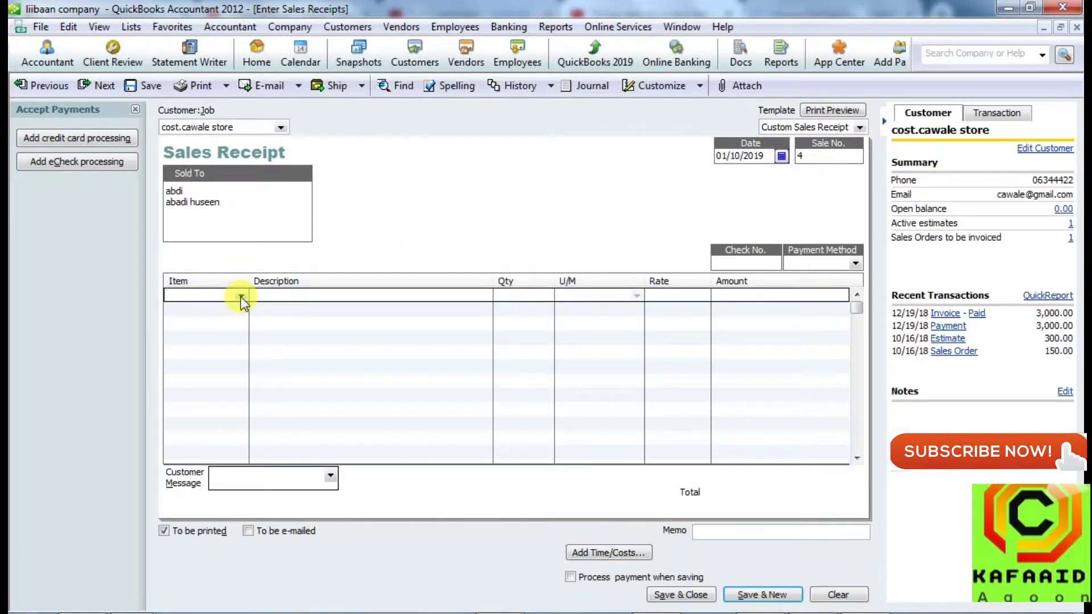
left_click(241, 296)
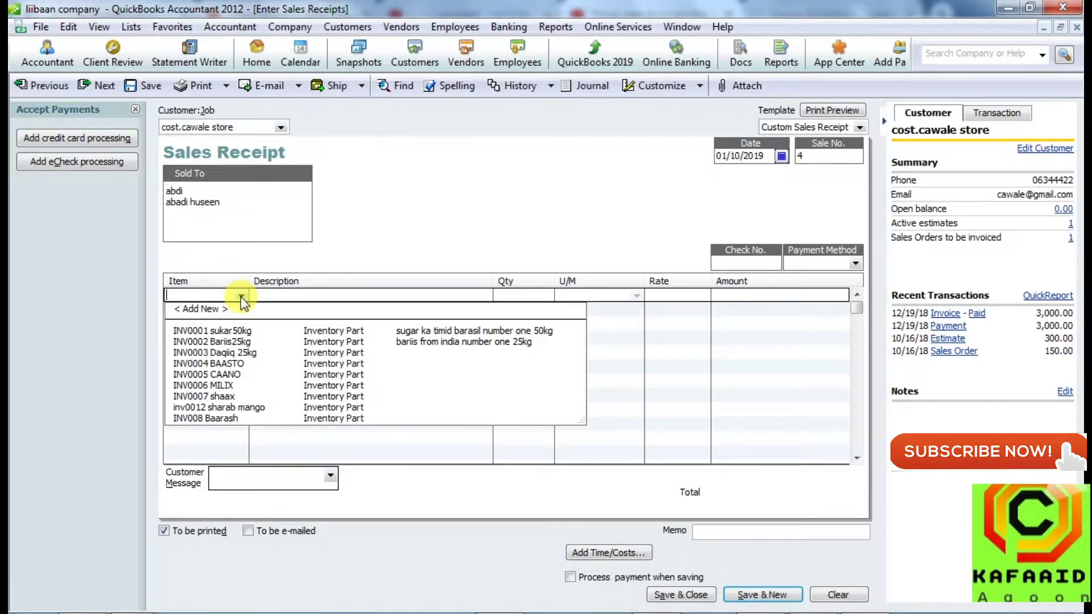
left_click(222, 374)
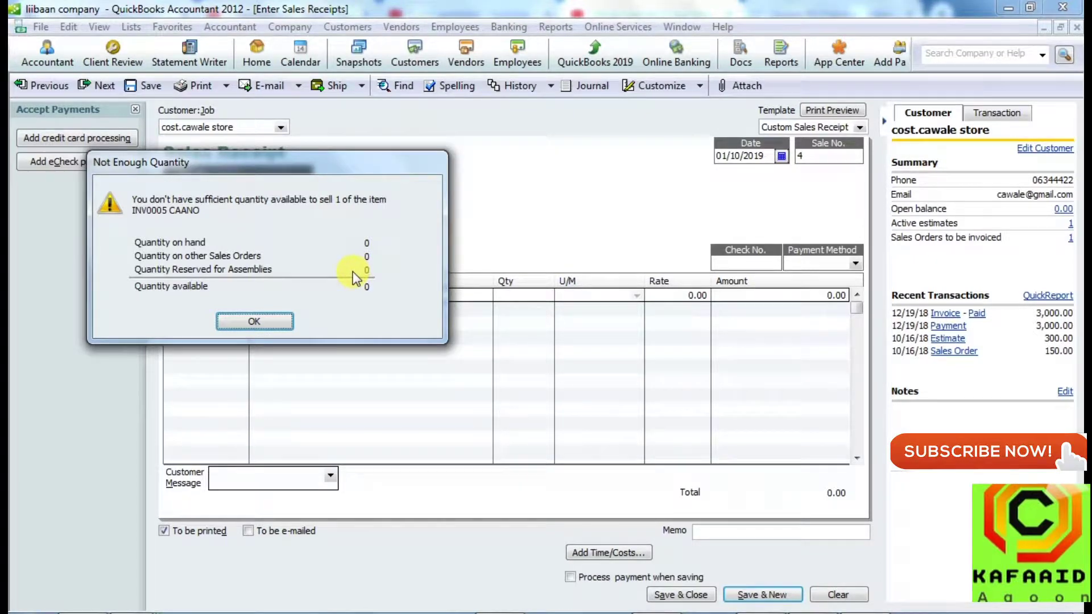
left_click(262, 320)
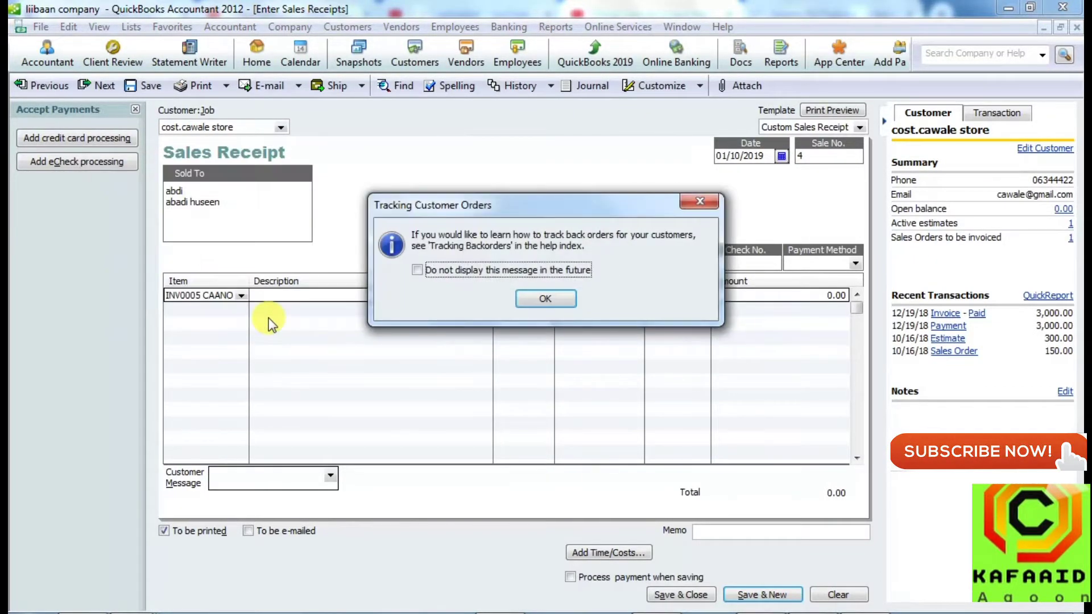
left_click(688, 203)
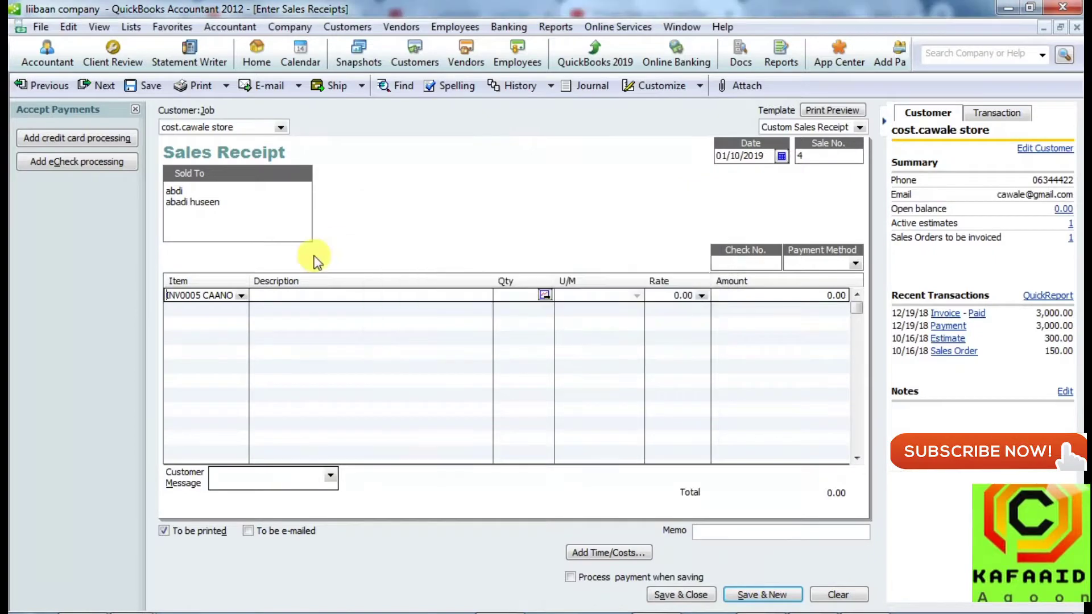
Choose the item INV0004 BAASTO on the receipt's first line with a quantity of 100.
left_click(241, 295)
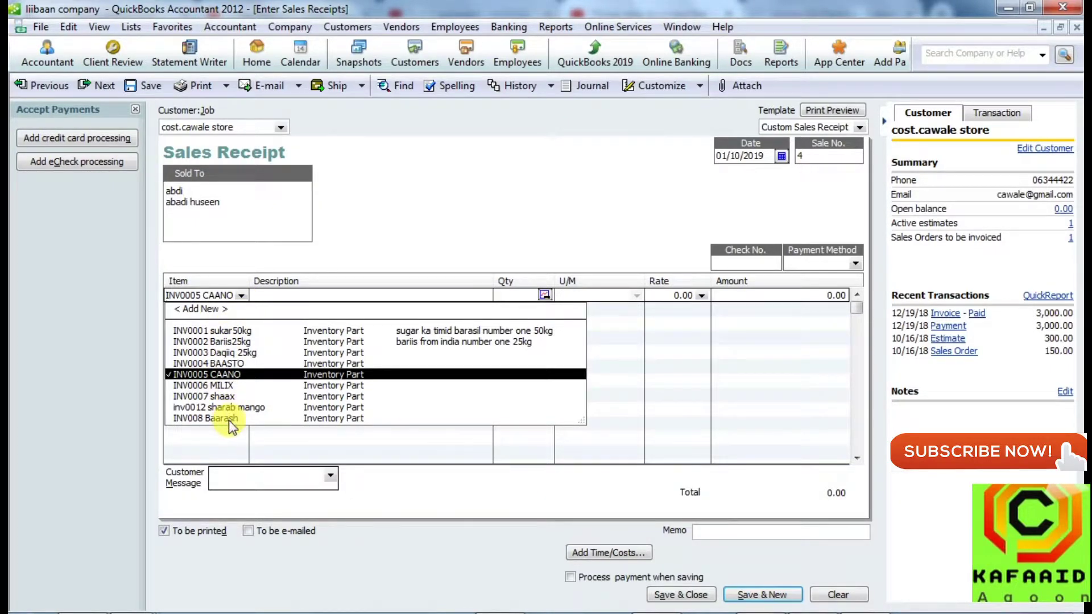
left_click(227, 366)
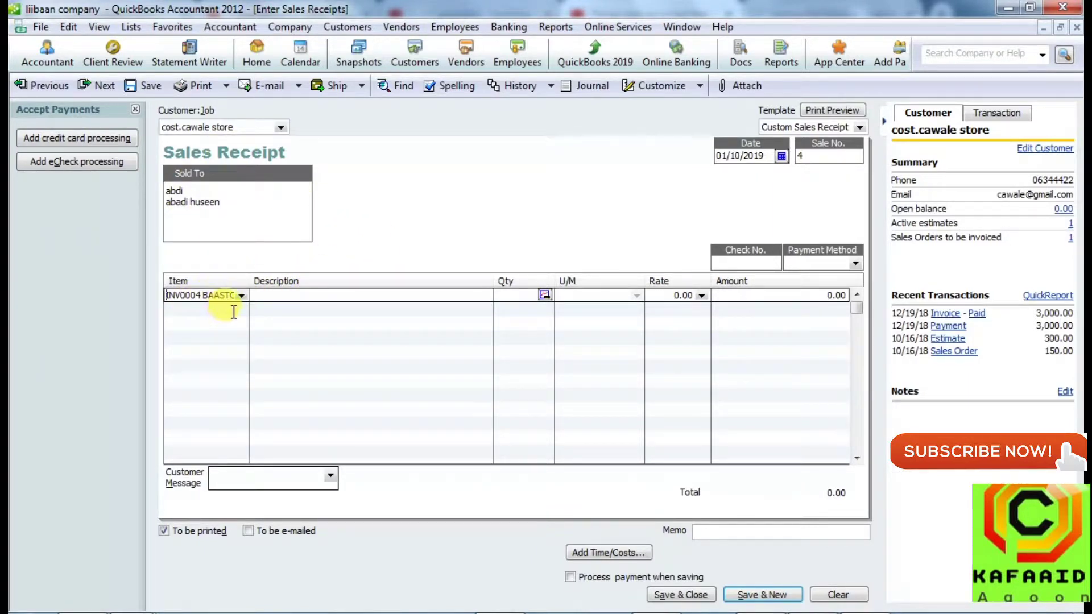
left_click(519, 293)
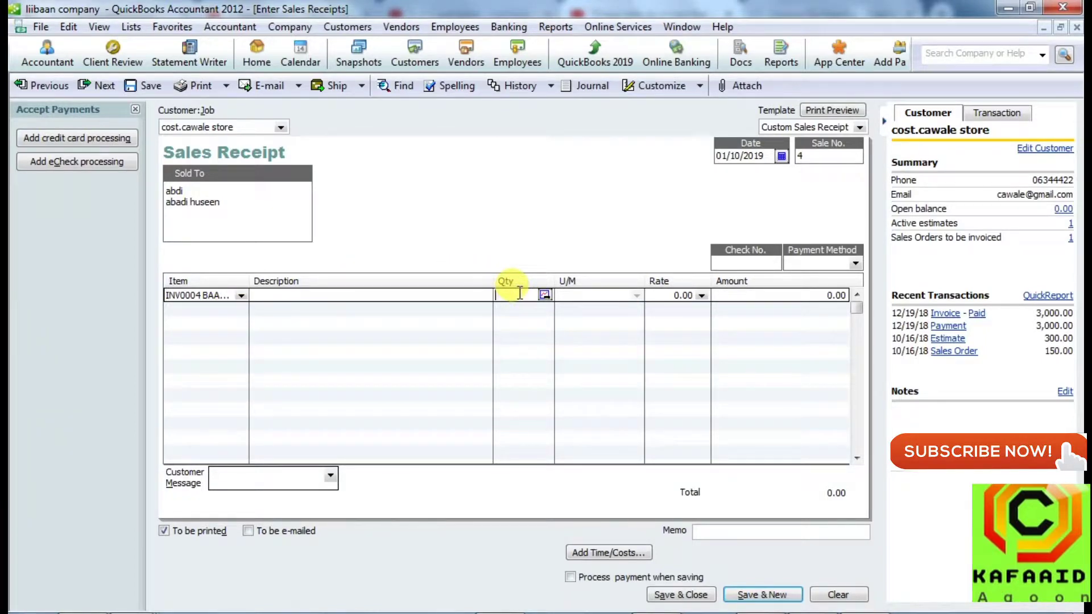
type("2")
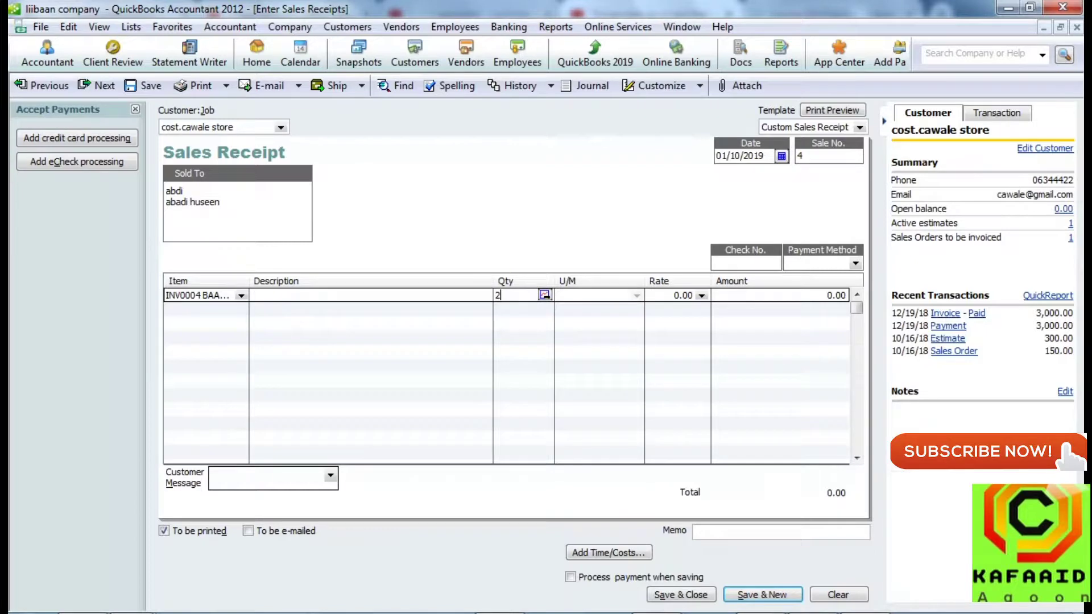
key("BackSpace")
type("100")
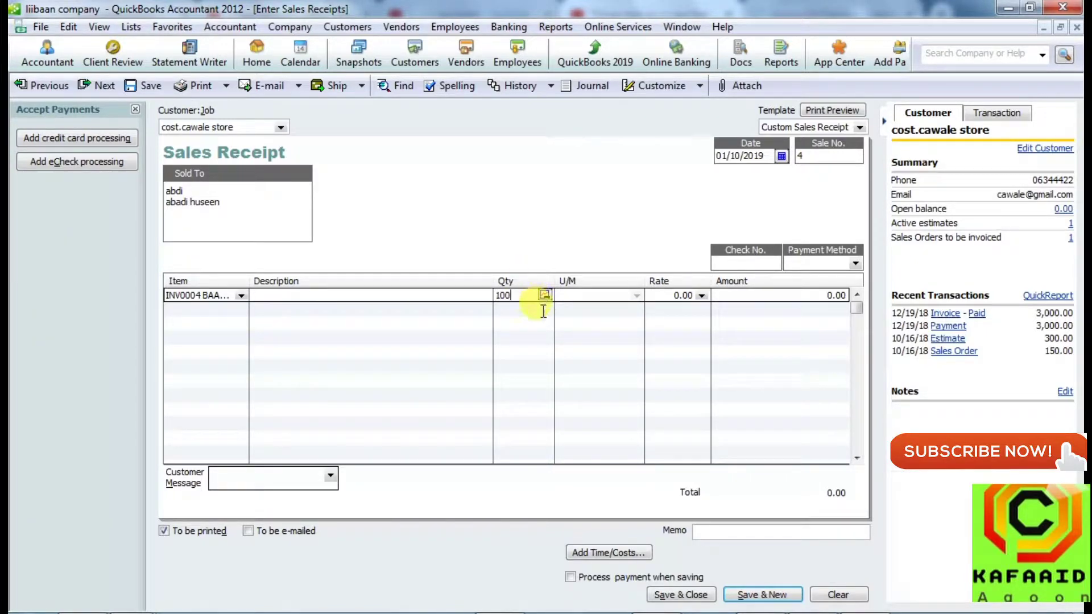
left_click(216, 312)
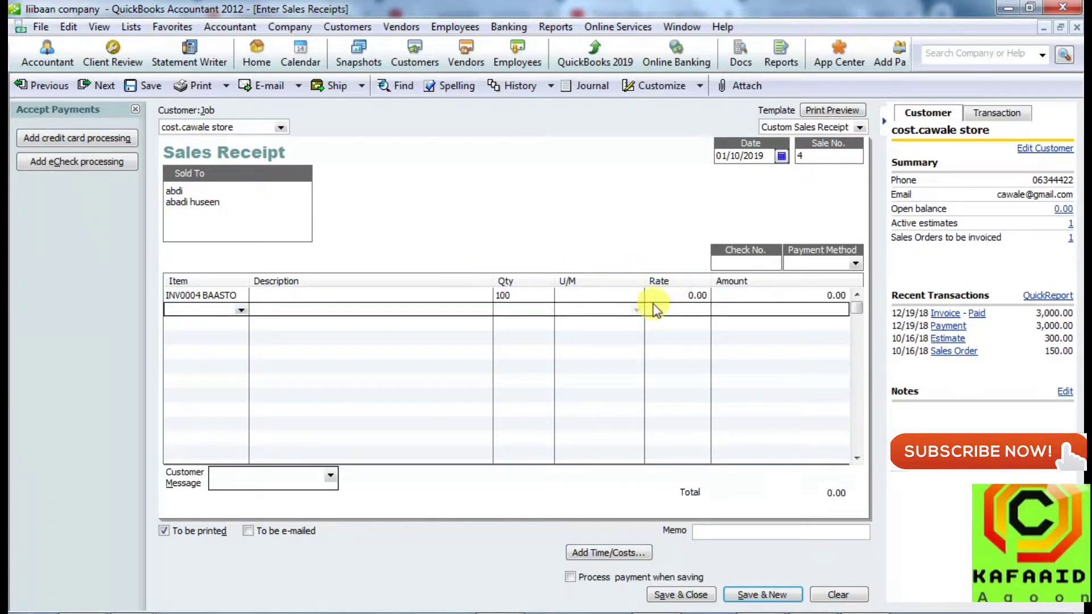
Set the rate of the INV0004 BAASTO line to 7.00.
left_click(690, 295)
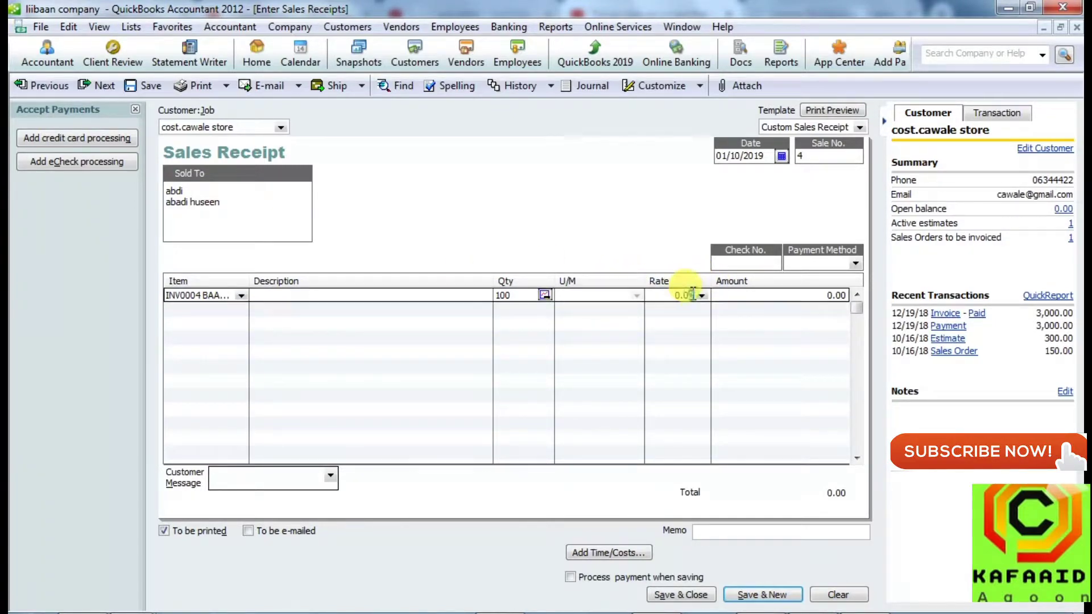
left_click(680, 294)
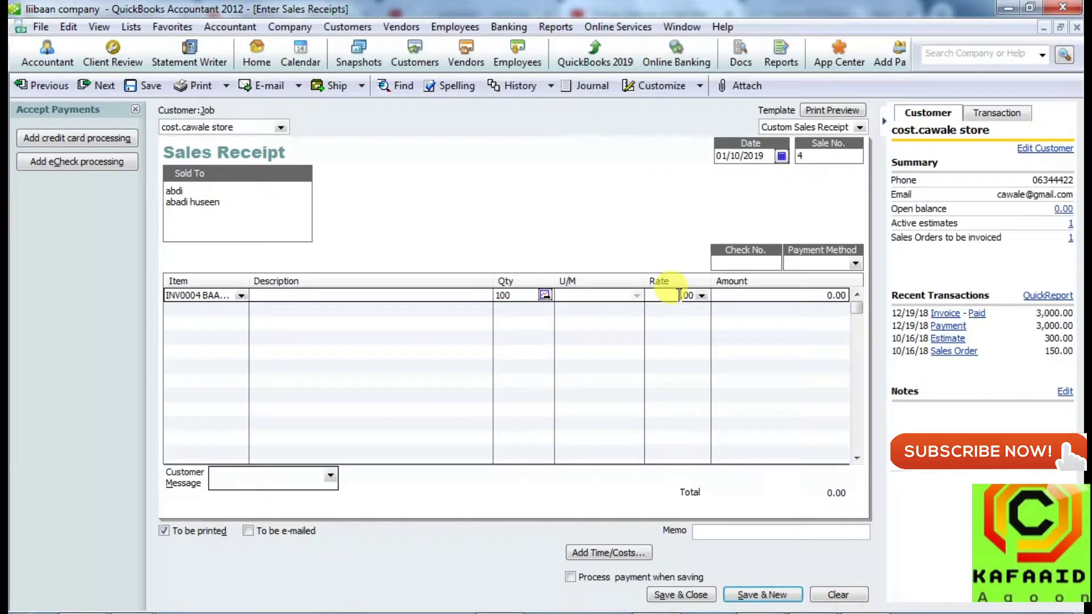
type("7")
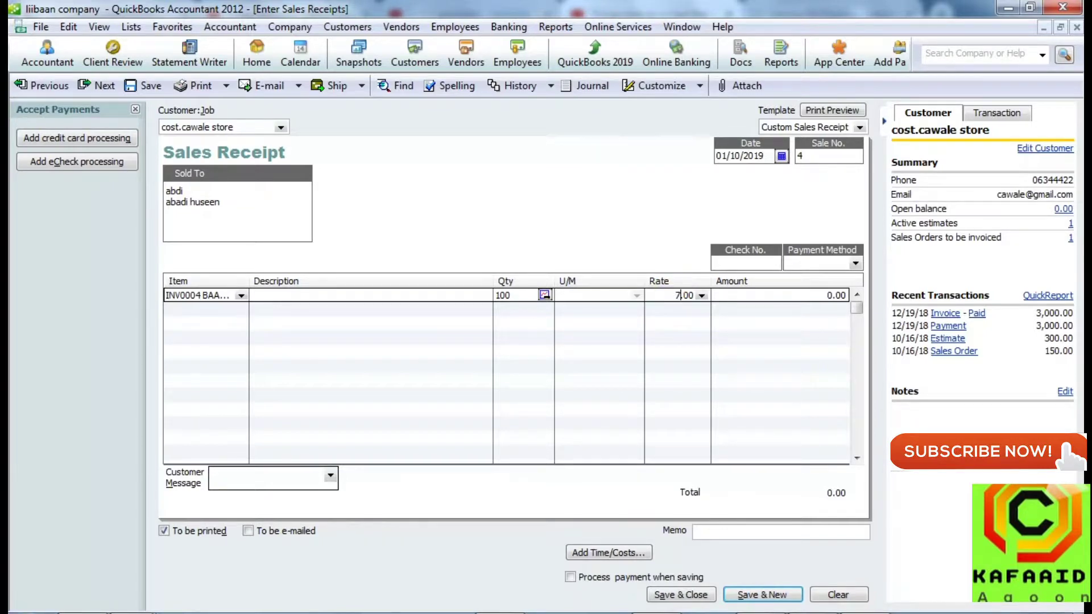
left_click(211, 310)
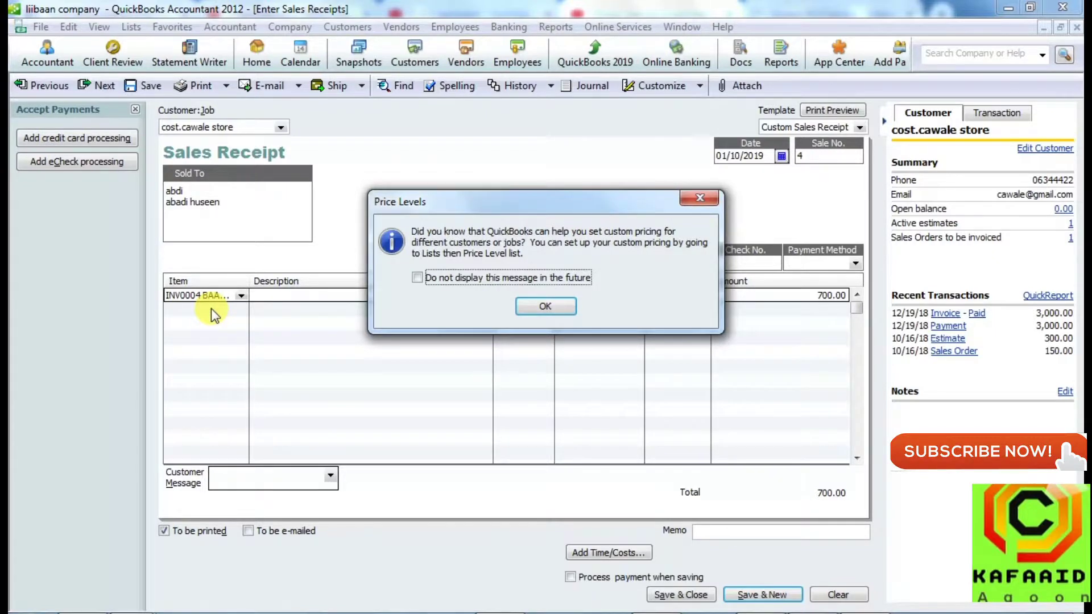
left_click(542, 308)
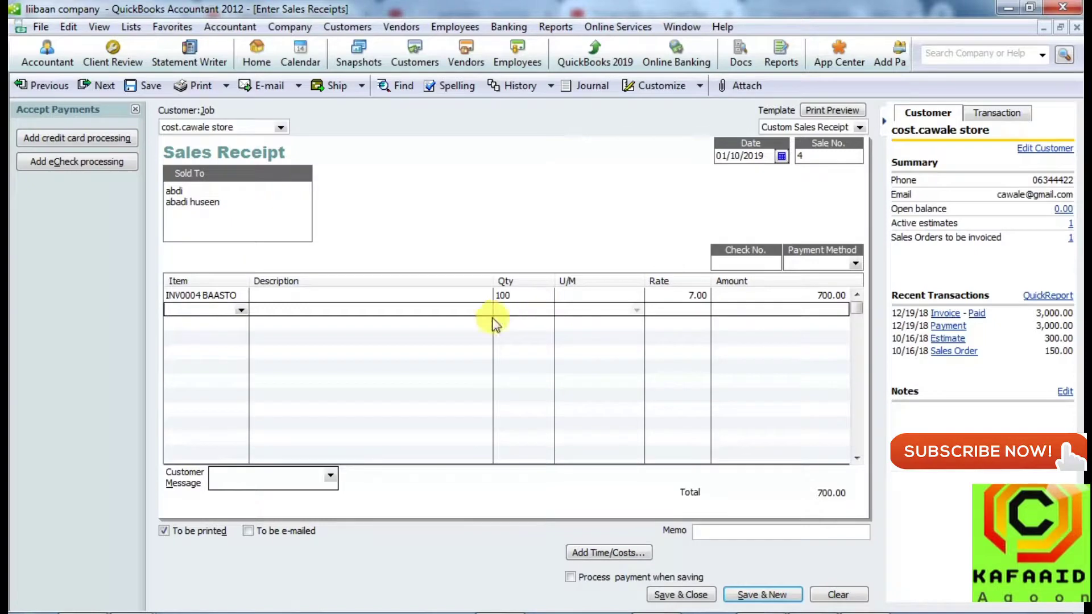
Add the item INV0001 sukar50kg on the second line with a quantity of 20.
left_click(241, 309)
left_click(234, 345)
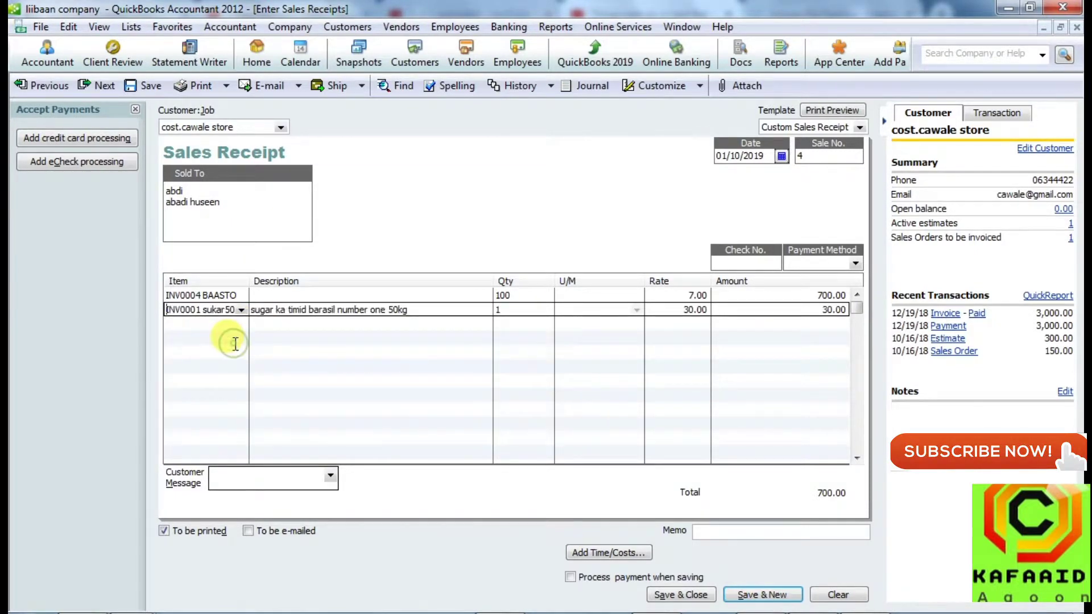
left_click(523, 317)
type("1")
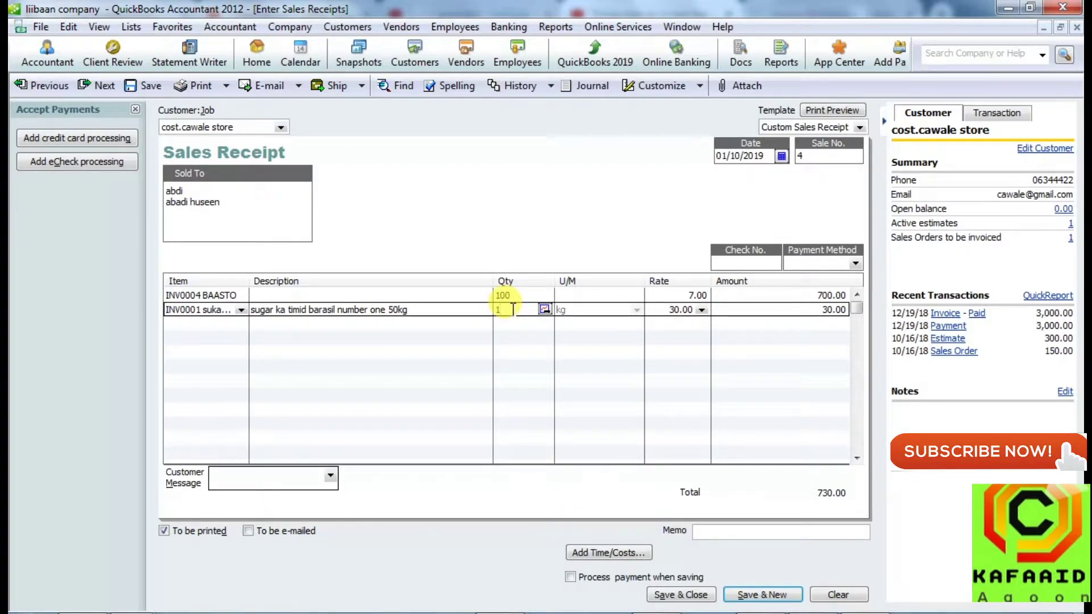
key("BackSpace")
type("20")
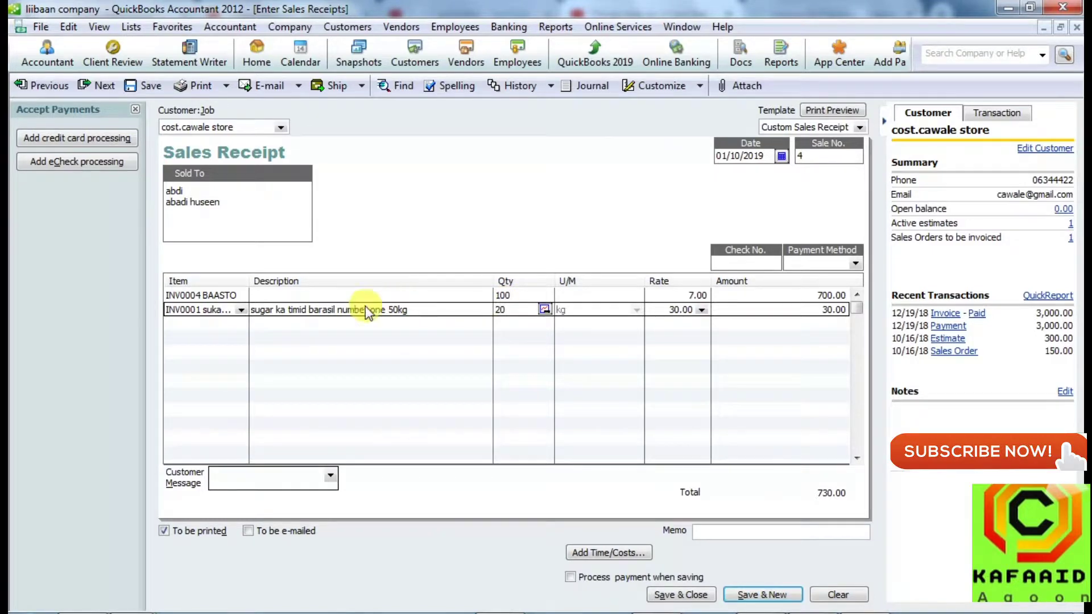
left_click(235, 321)
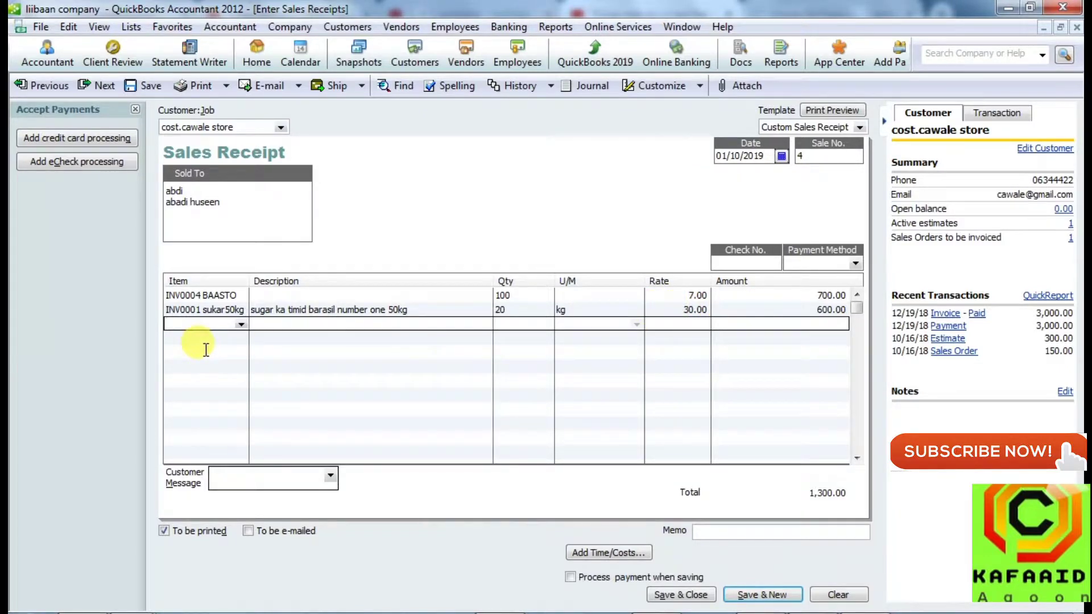
Add the item INV008 Baarash on the third line with a quantity of 10 and a rate of 10.00.
left_click(240, 325)
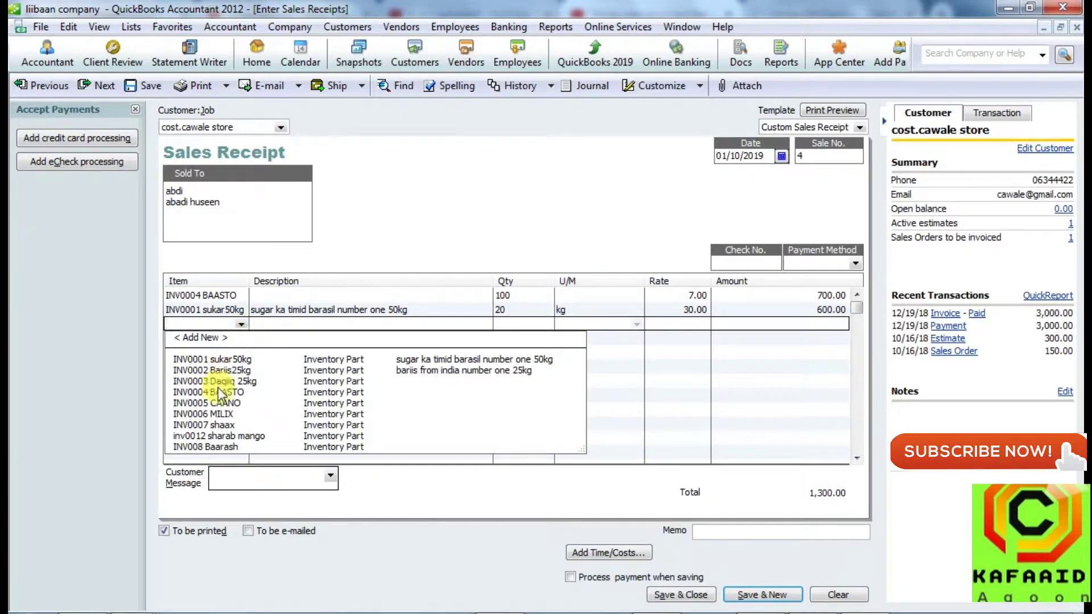
left_click(227, 447)
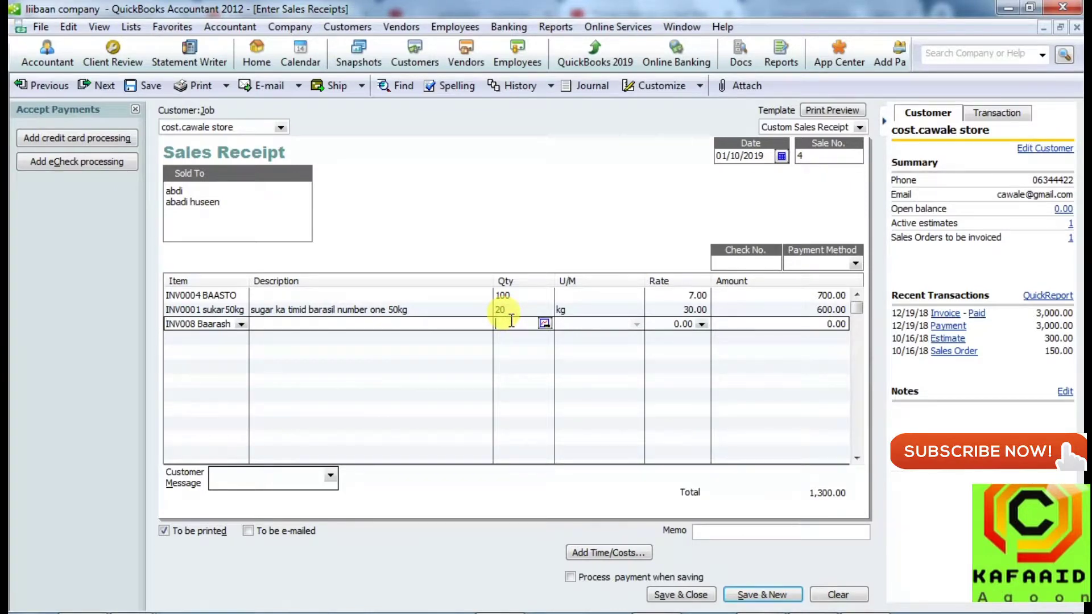
type("10")
left_click(674, 325)
type("1")
key("Tab")
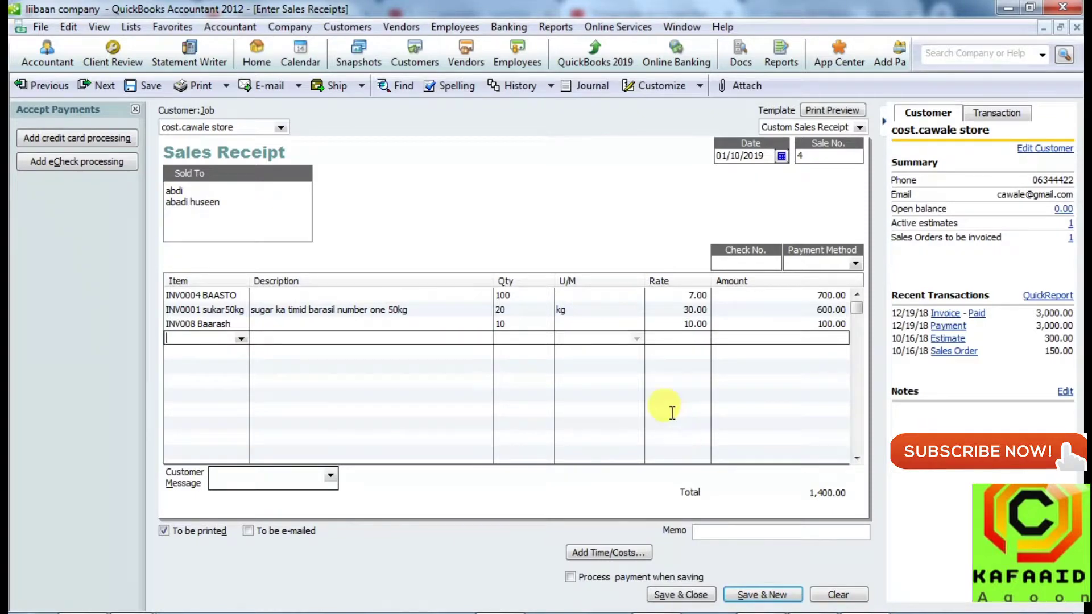
Set the sales receipt's payment method to Cash.
left_click(857, 264)
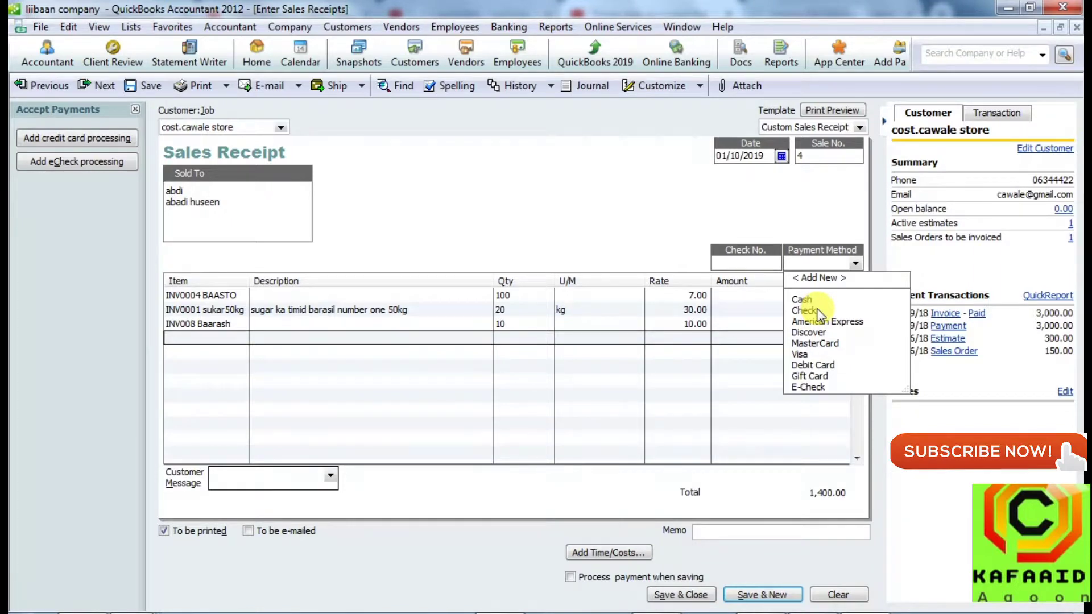
left_click(803, 300)
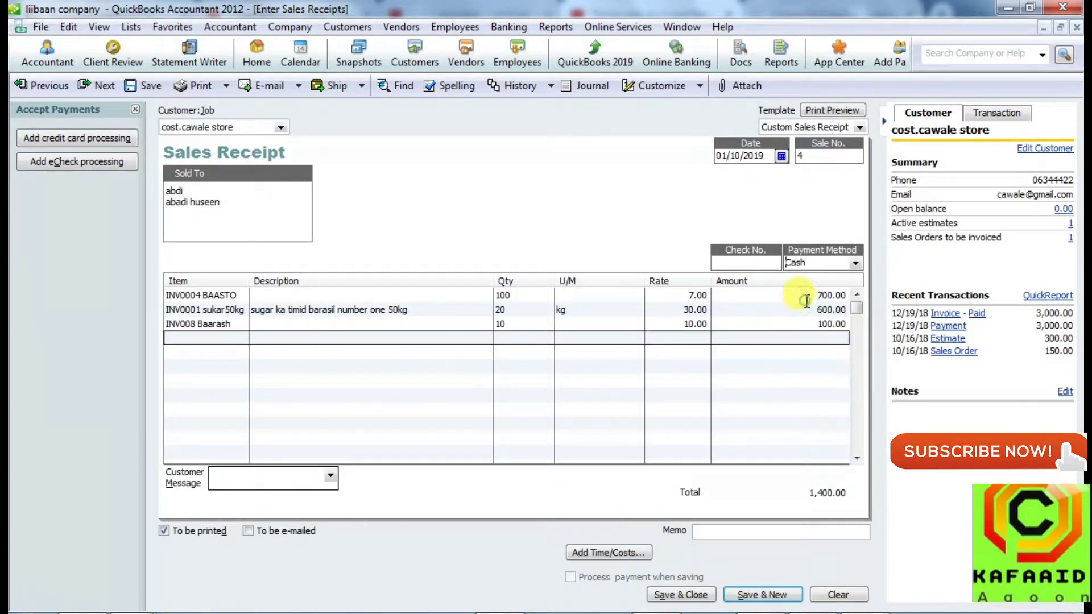
left_click(791, 263)
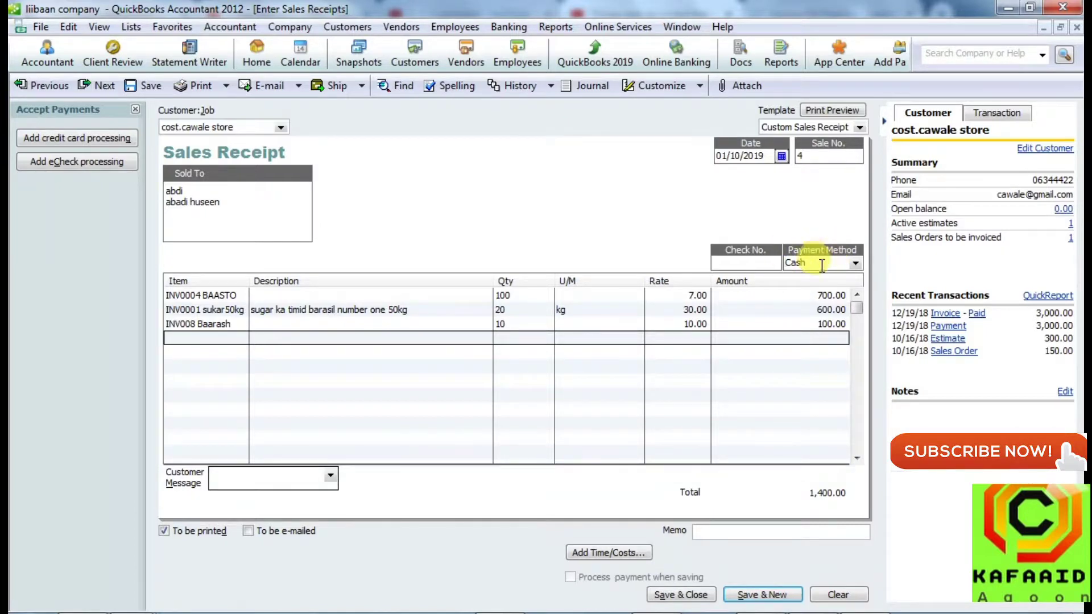
Set the customer message to "Thank you for your business." and save and close the sales receipt.
left_click(329, 475)
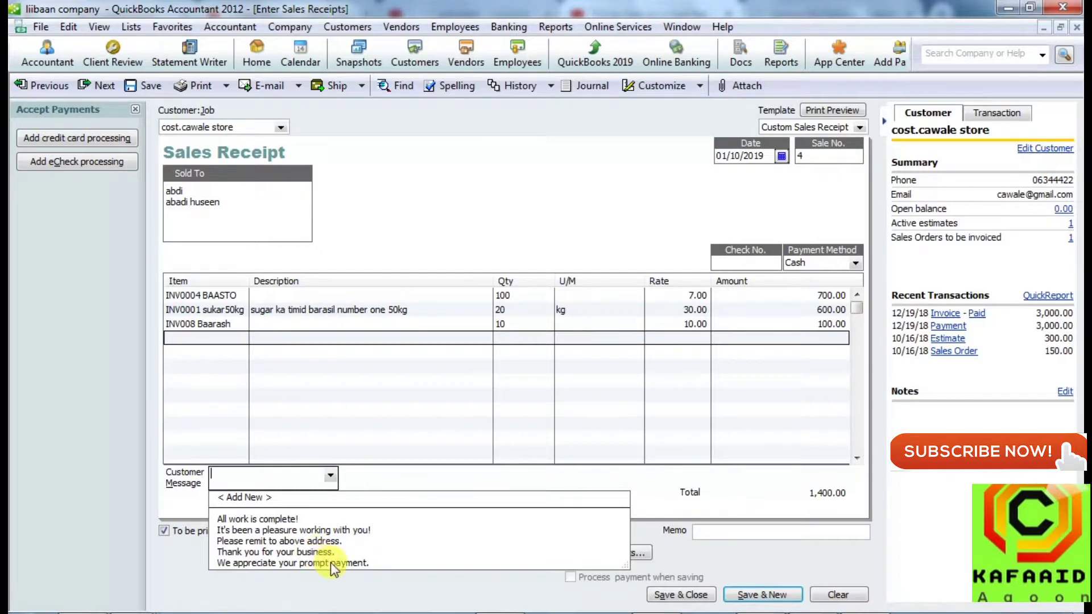
left_click(297, 551)
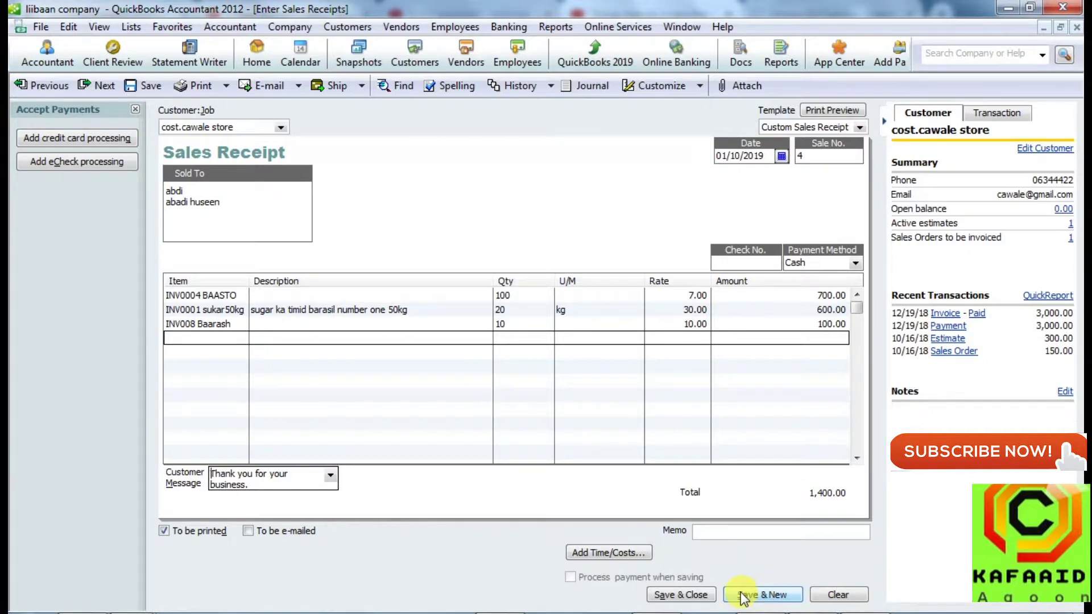
left_click(696, 598)
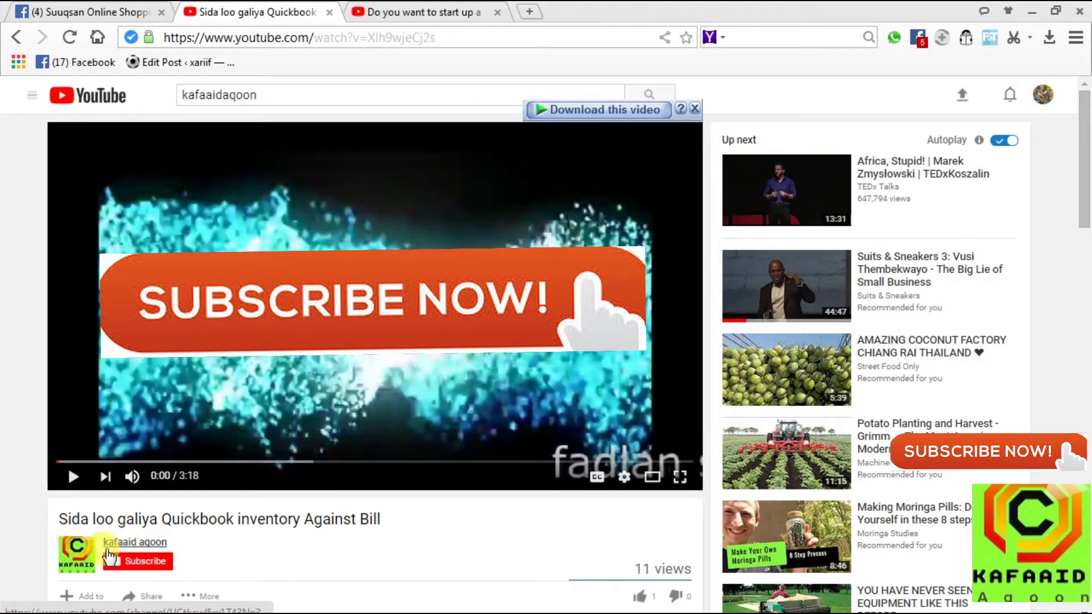
left_click(147, 563)
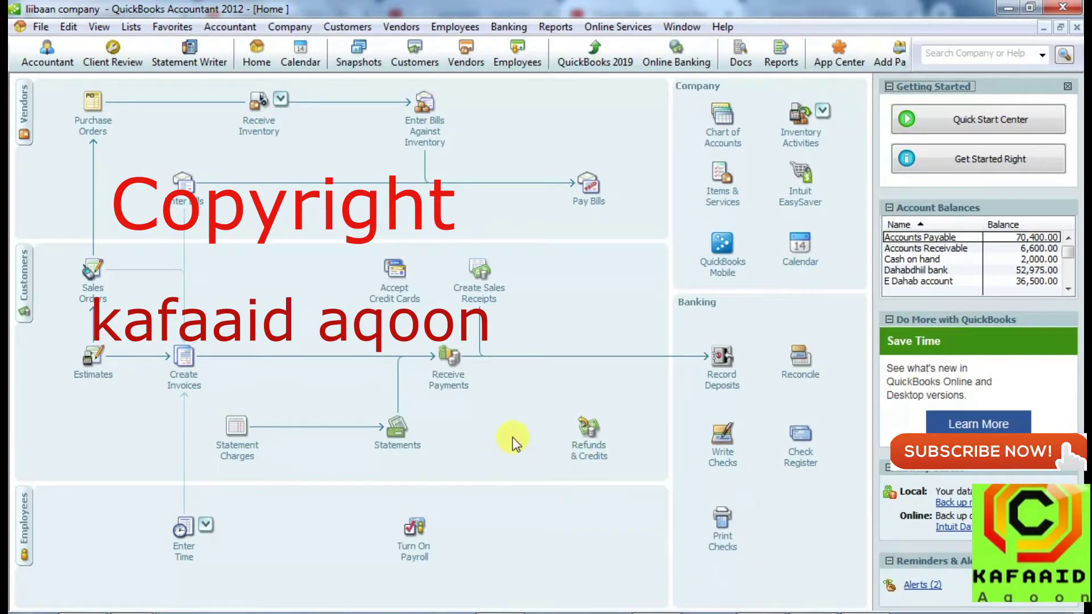
Open a new sales receipt for the next cash sale.
left_click(488, 302)
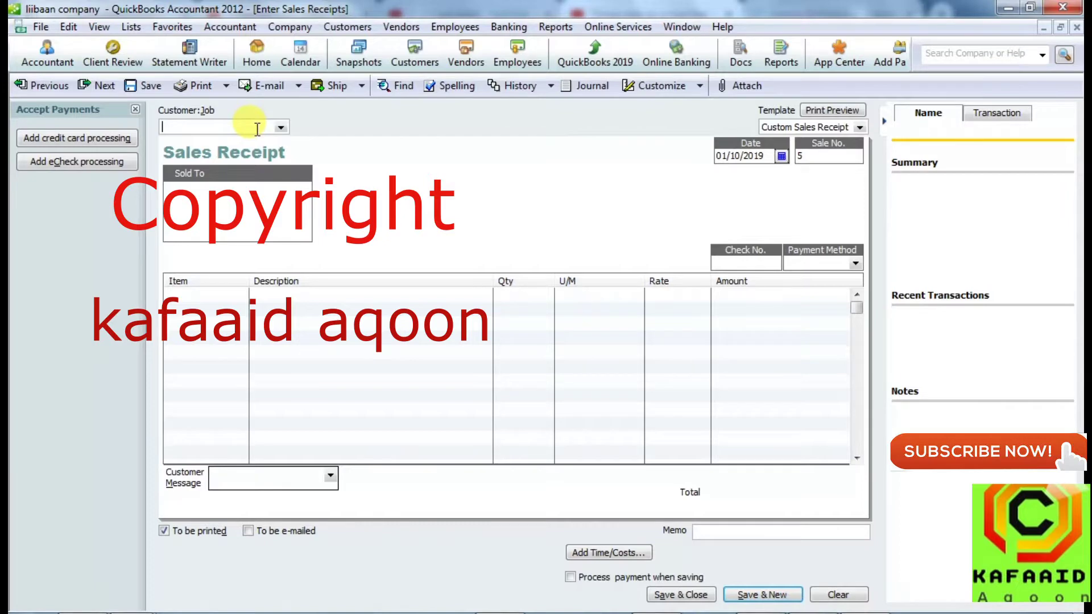
type("cus")
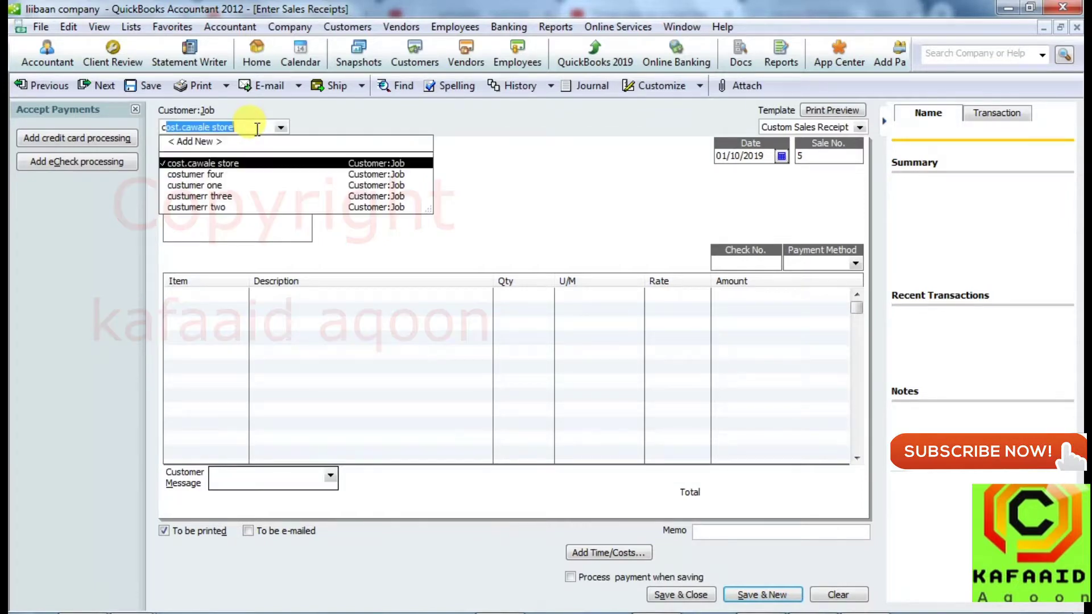
type("t")
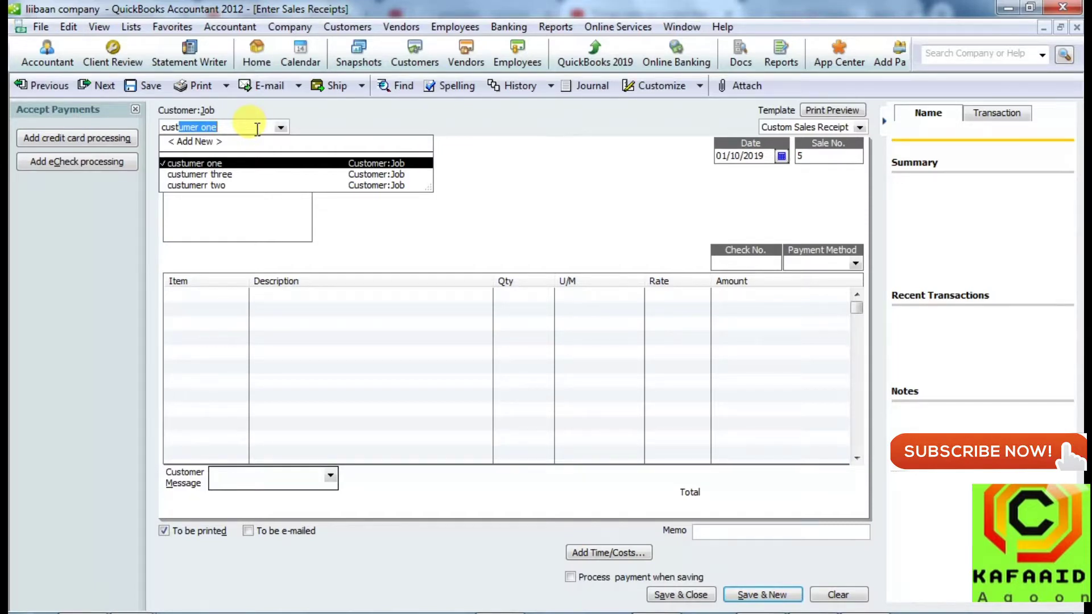
type("umer")
key("BackSpace")
key("Return")
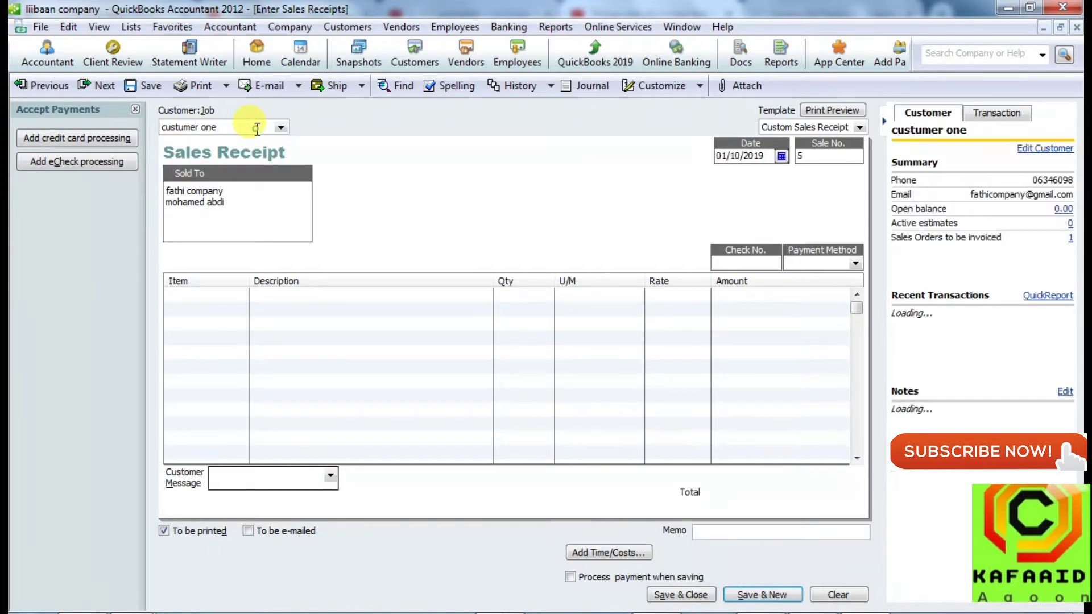
key("BackSpace")
key("BackSpace")
key("BackSpace")
key("BackSpace")
key("BackSpace")
key("BackSpace")
key("BackSpace")
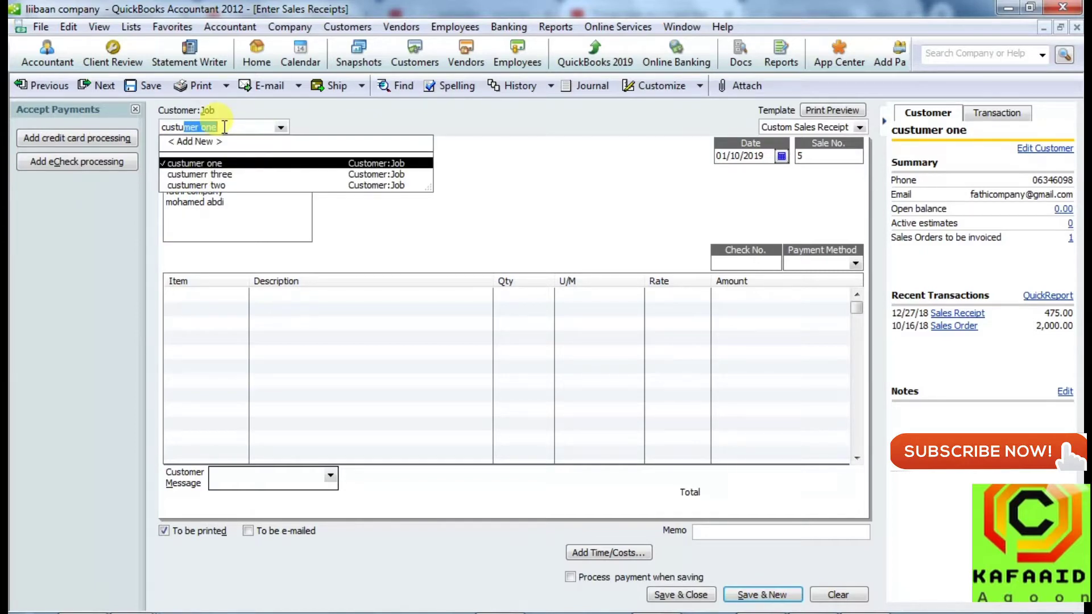
type("mer one")
key("BackSpace")
key("BackSpace")
key("BackSpace")
key("BackSpace")
key("BackSpace")
key("BackSpace")
key("BackSpace")
key("BackSpace")
key("BackSpace")
key("BackSpace")
key("BackSpace")
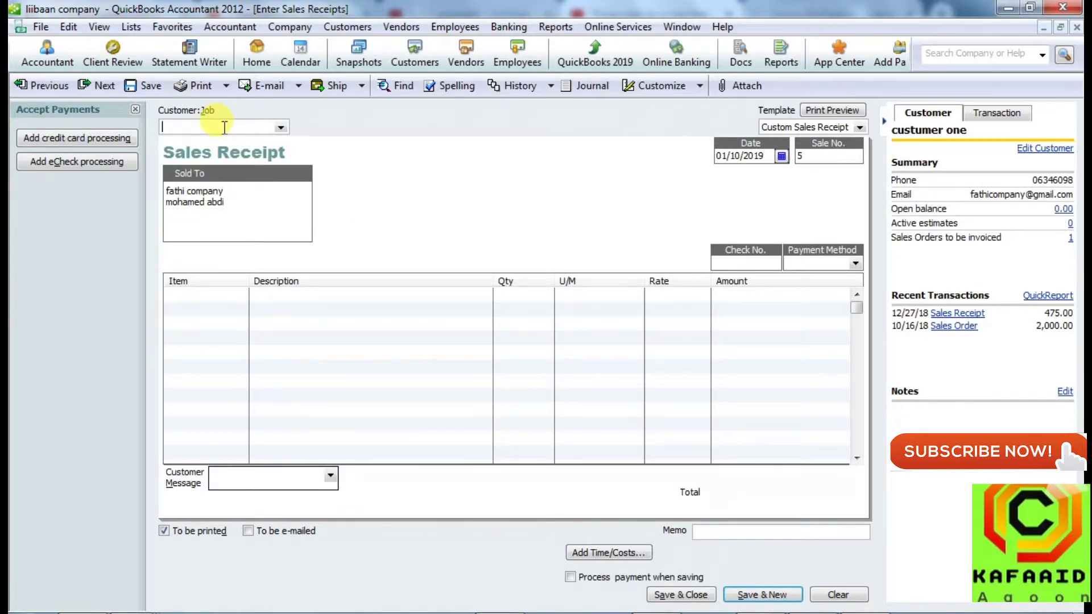
Add a new customer named "customer" and use it as the sales receipt's customer.
type("ustomer")
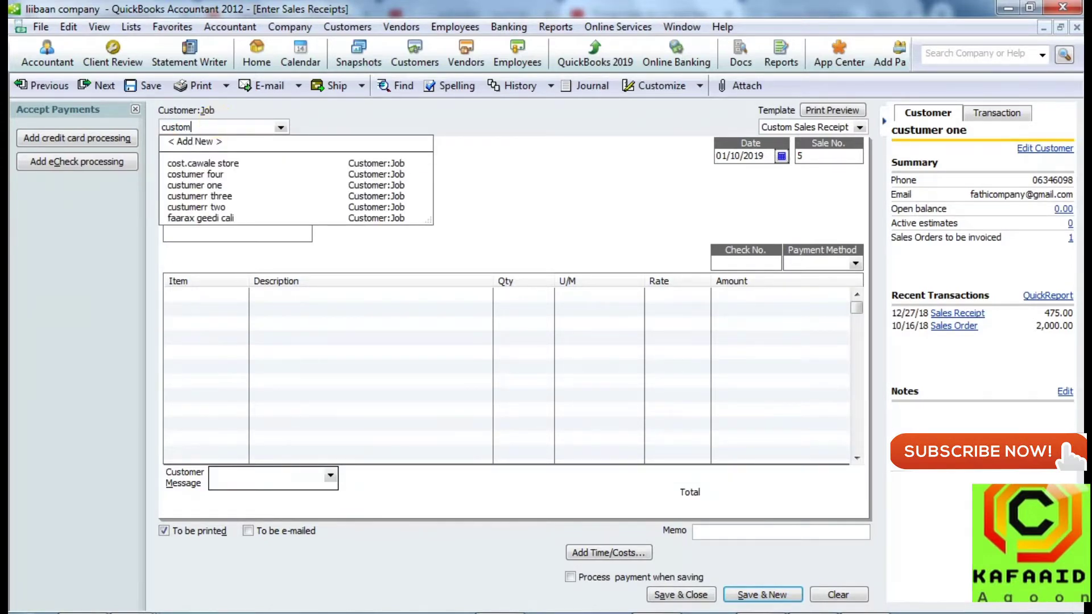
left_click(203, 146)
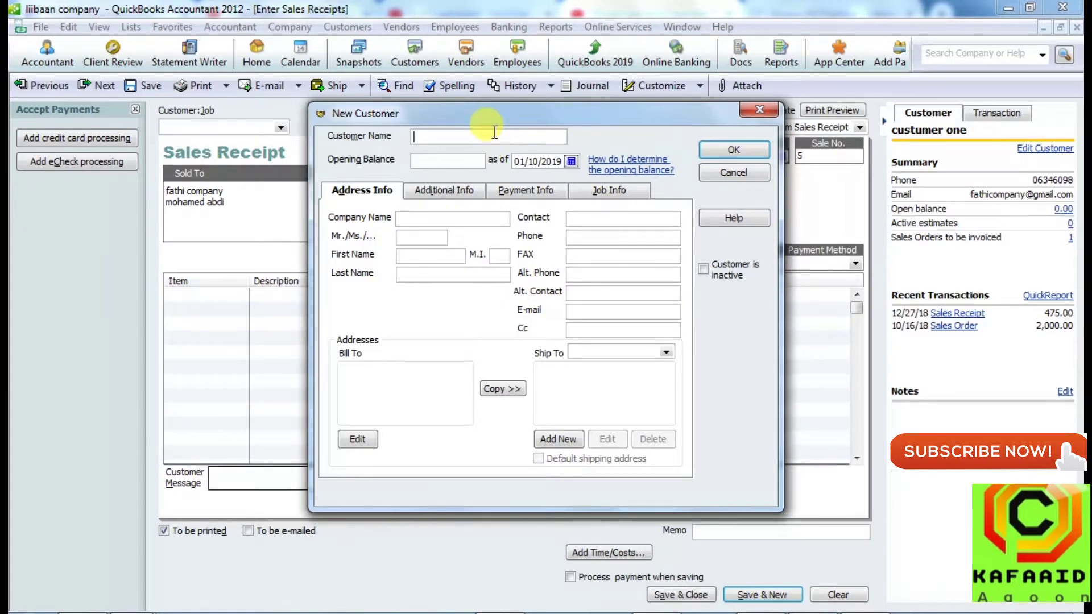
type("customer")
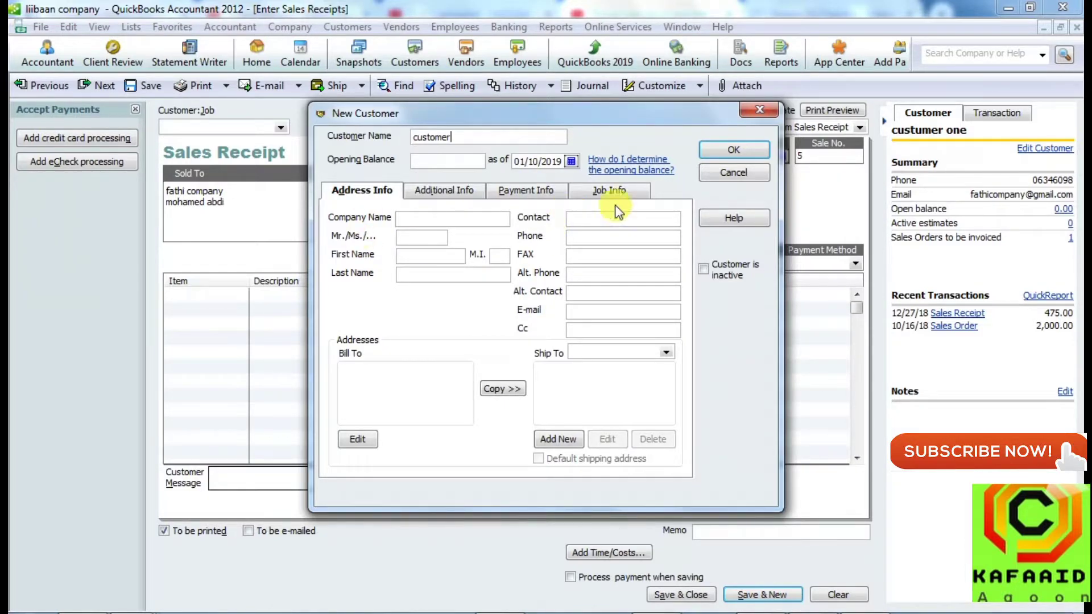
left_click(714, 152)
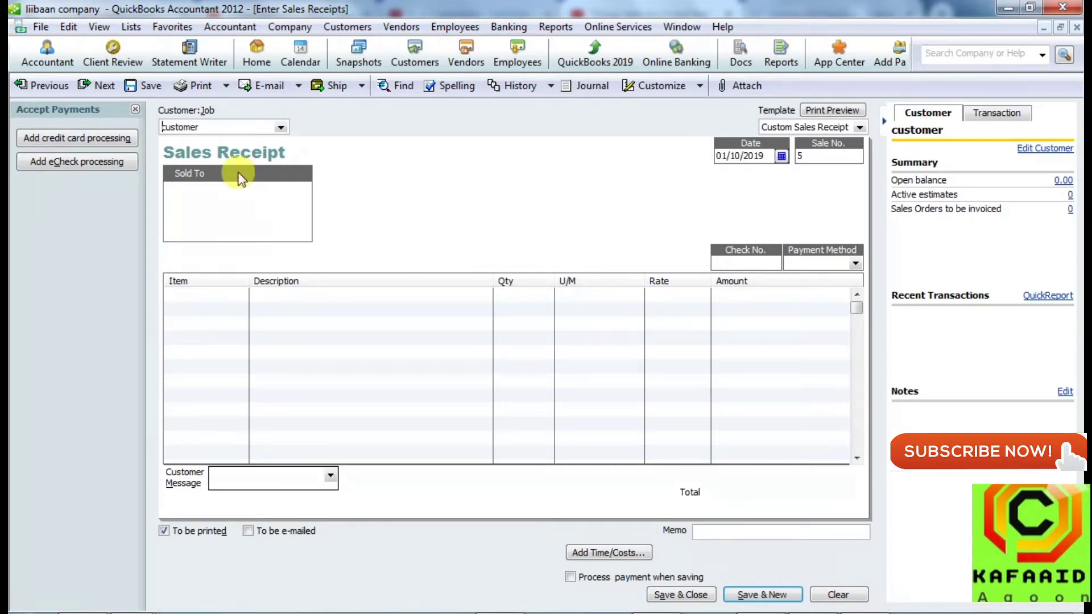
Add the item INV0002 Bariis25kg on the first line with a quantity of 5.
left_click(219, 297)
left_click(241, 296)
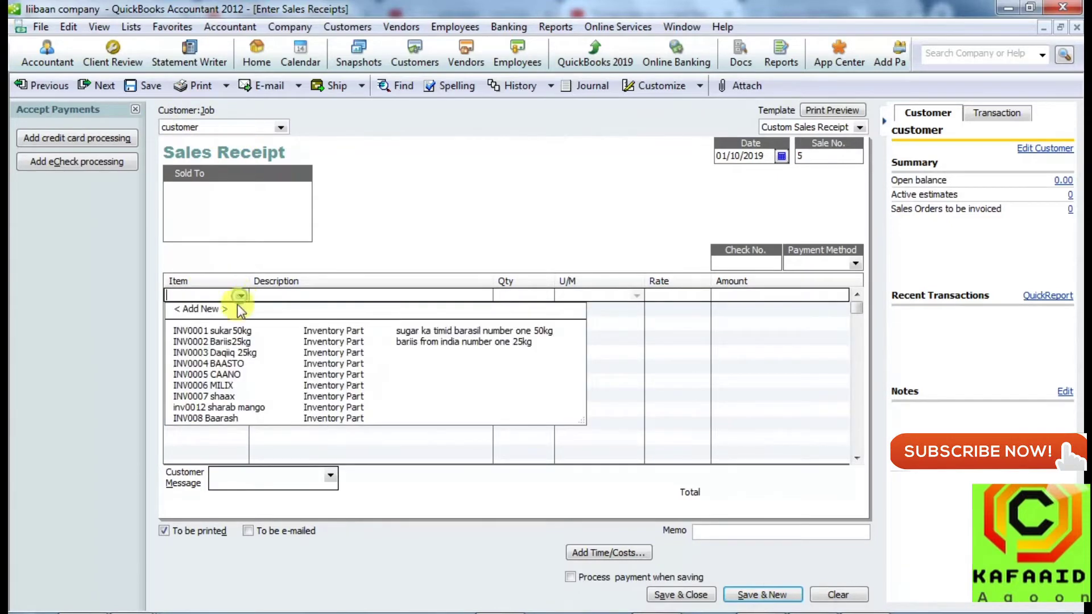
left_click(239, 342)
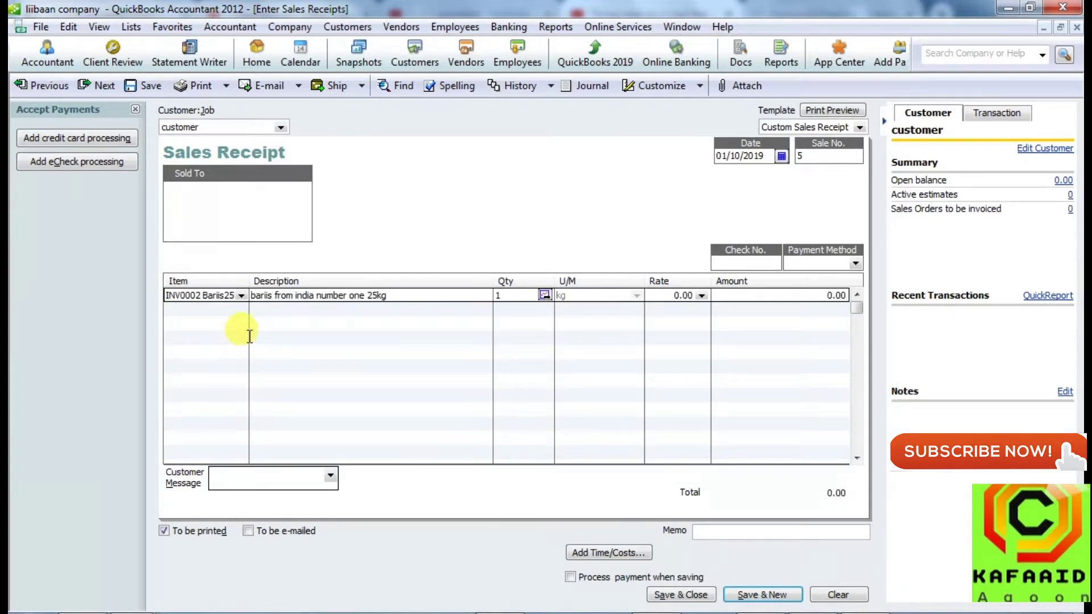
left_click(510, 296)
type("5")
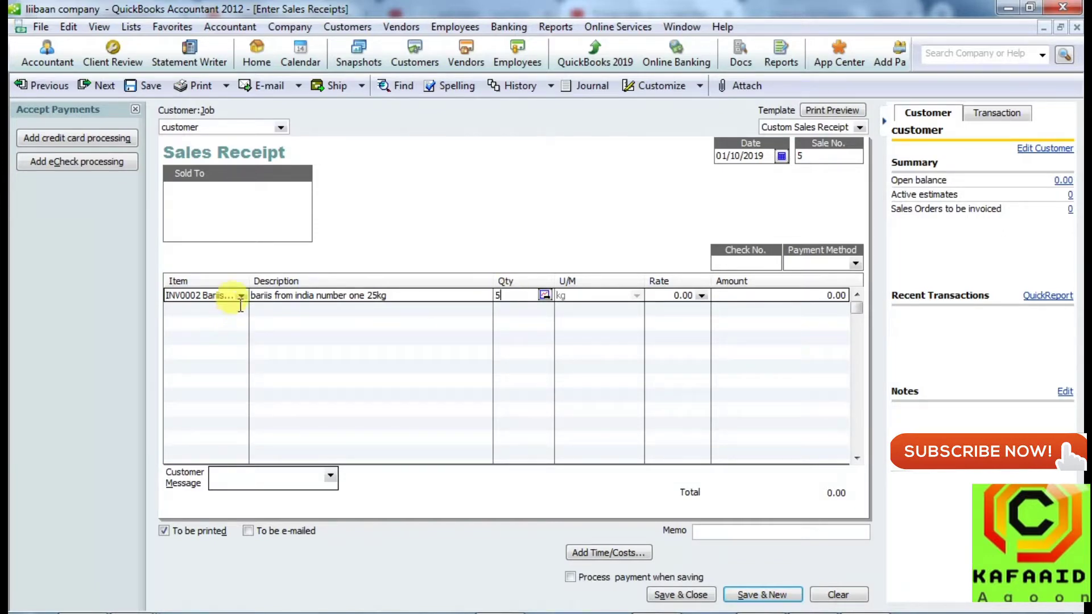
Add the item INV0003 Daqiiq 25kg on the second line with a quantity of 4.
left_click(241, 309)
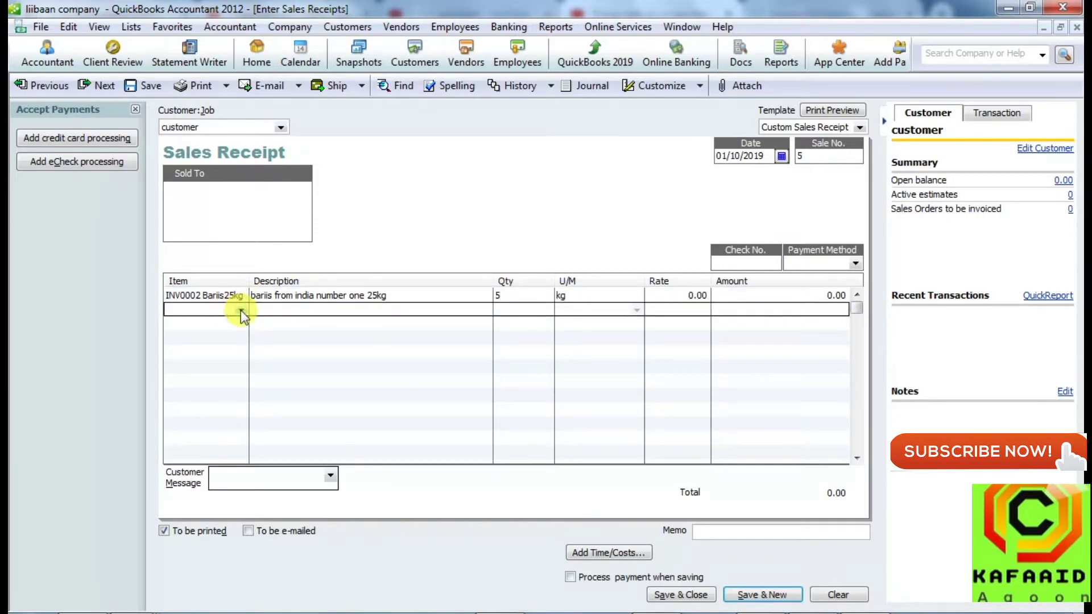
left_click(241, 310)
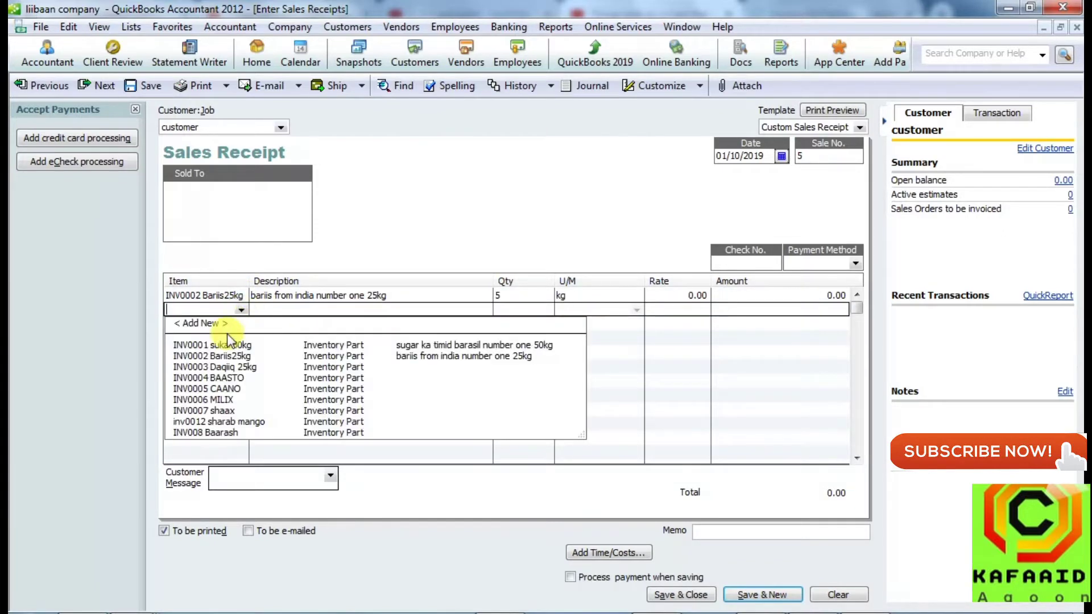
left_click(224, 367)
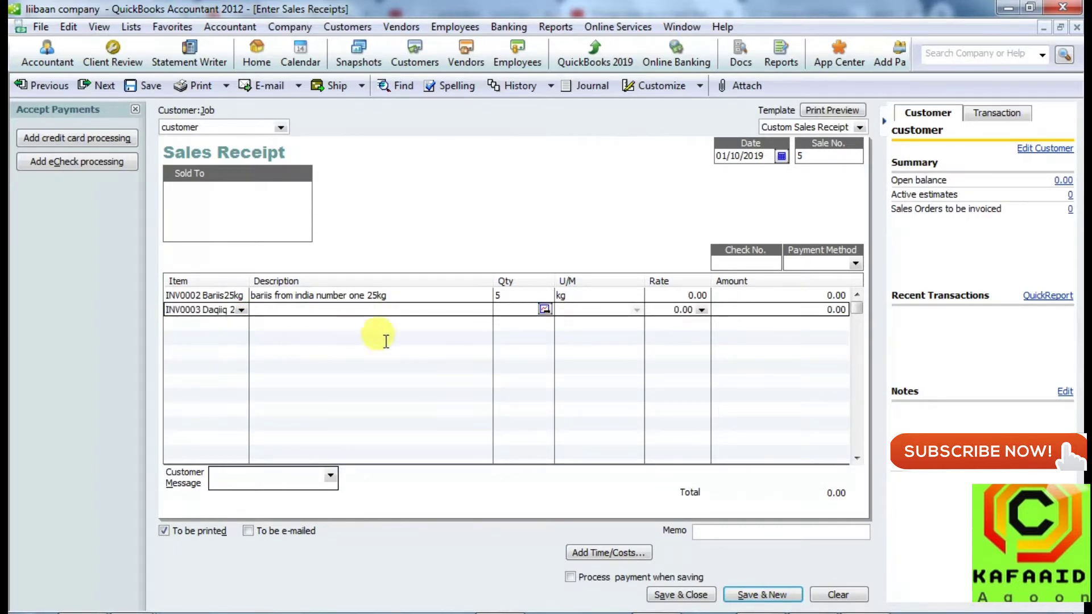
left_click(505, 310)
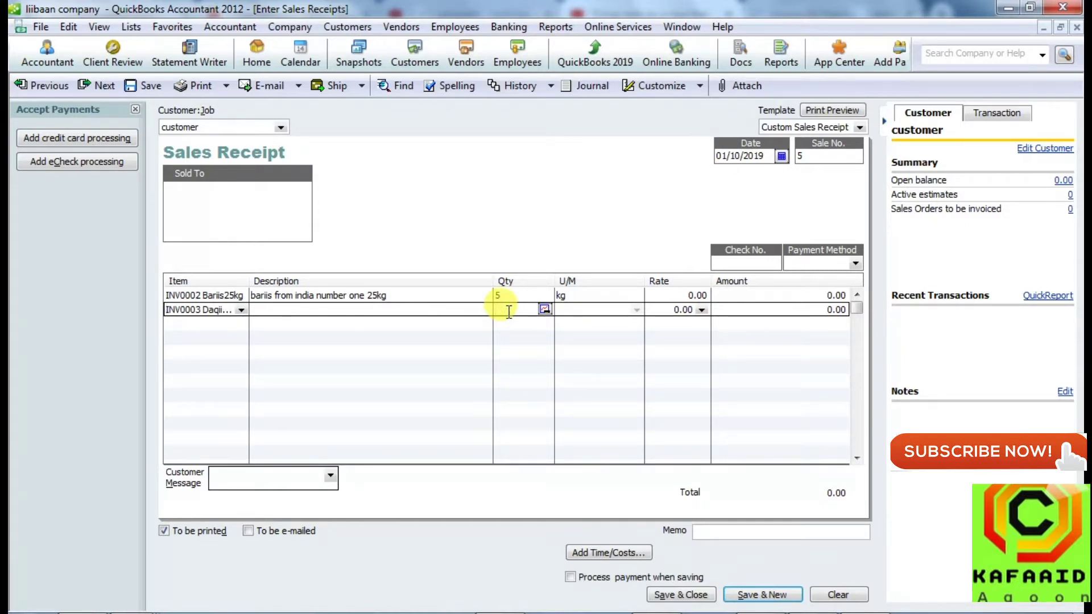
type("4")
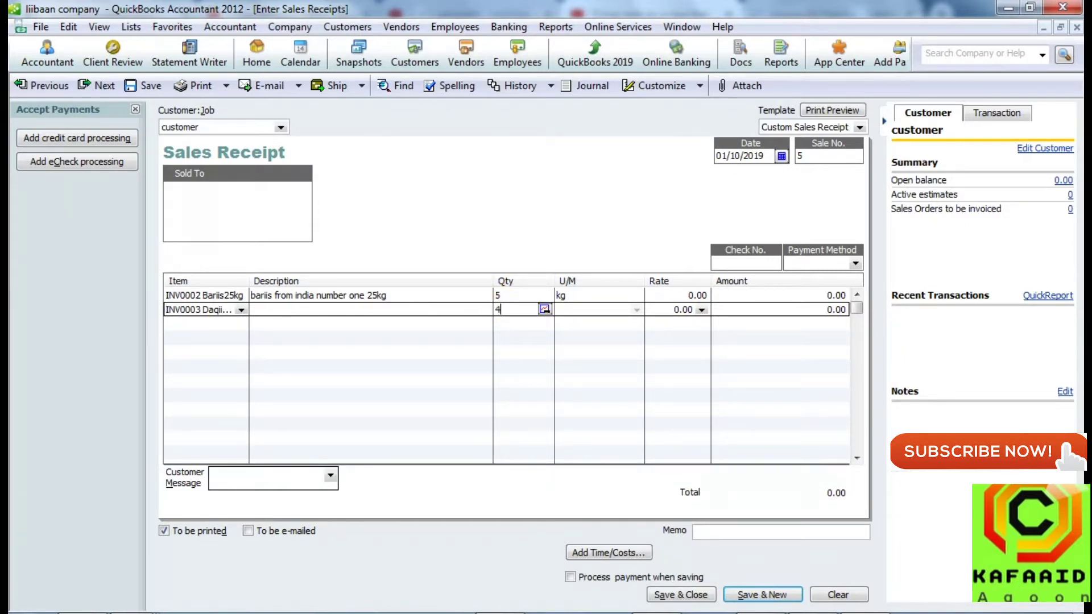
Set the rate of INV0002 Bariis25kg on the first line to 15.00.
left_click(677, 295)
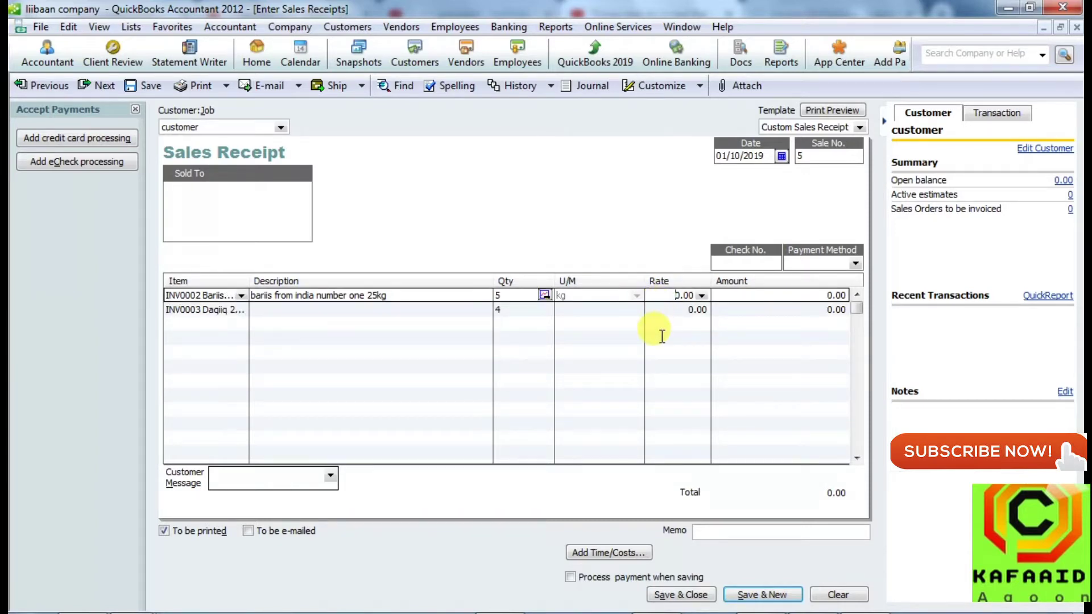
type("15")
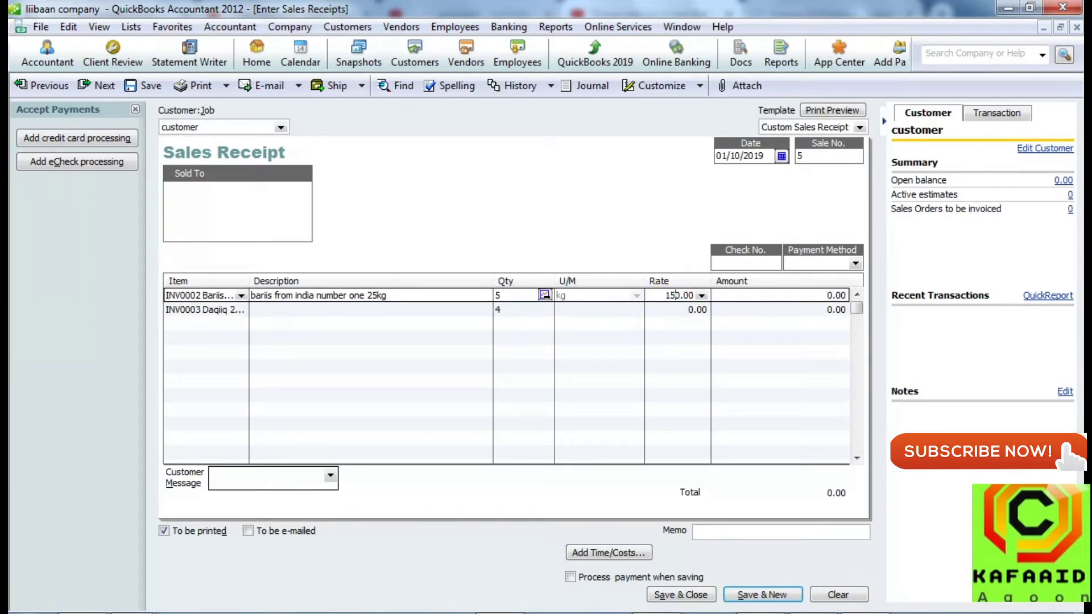
key("BackSpace")
Set the rate of INV0003 Daqiiq 25kg on the second line to 14.
left_click(684, 310)
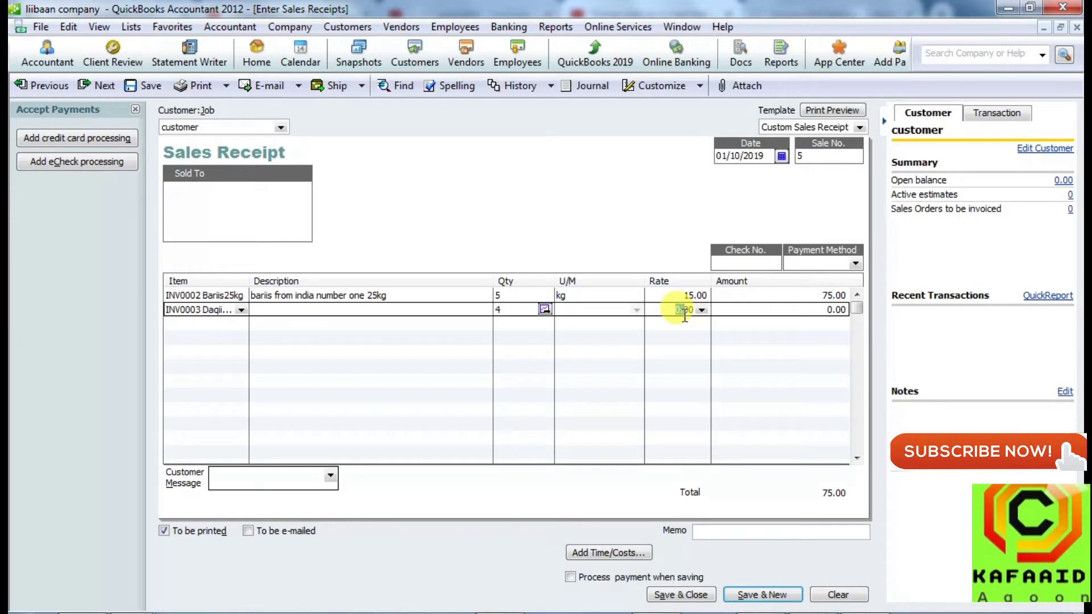
type("100")
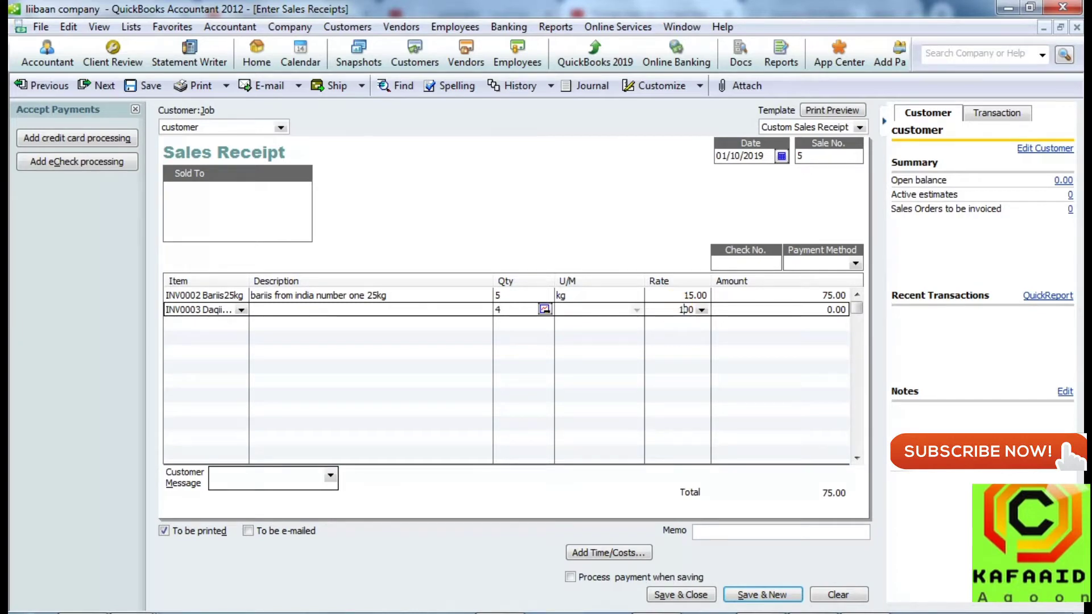
key("Left")
key("Left")
type("4")
key("Delete")
key("Delete")
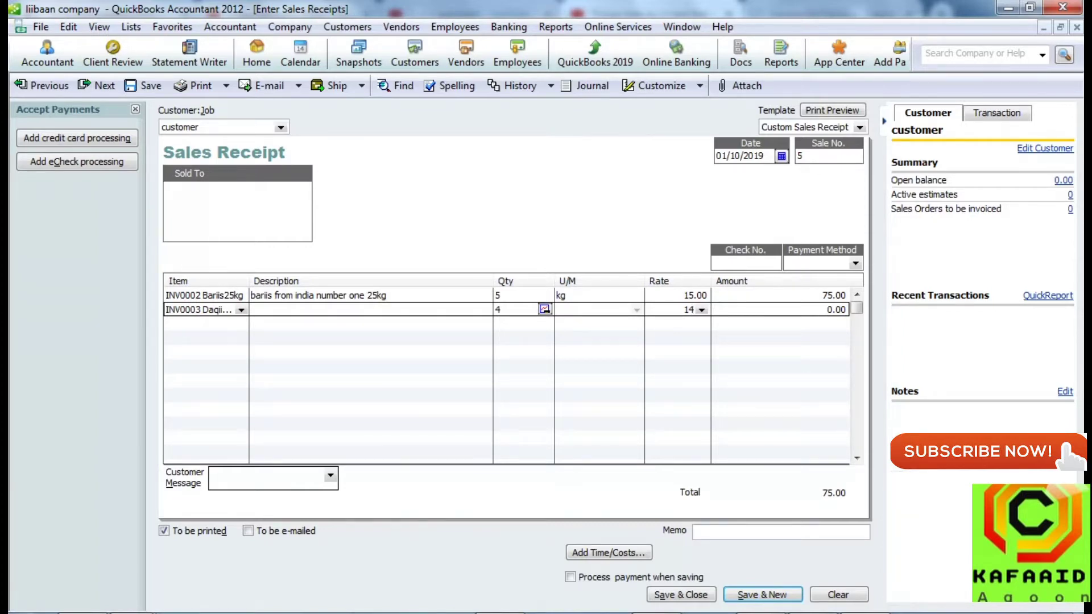
Finish the second item line, and save and close the sales receipt.
left_click(597, 323)
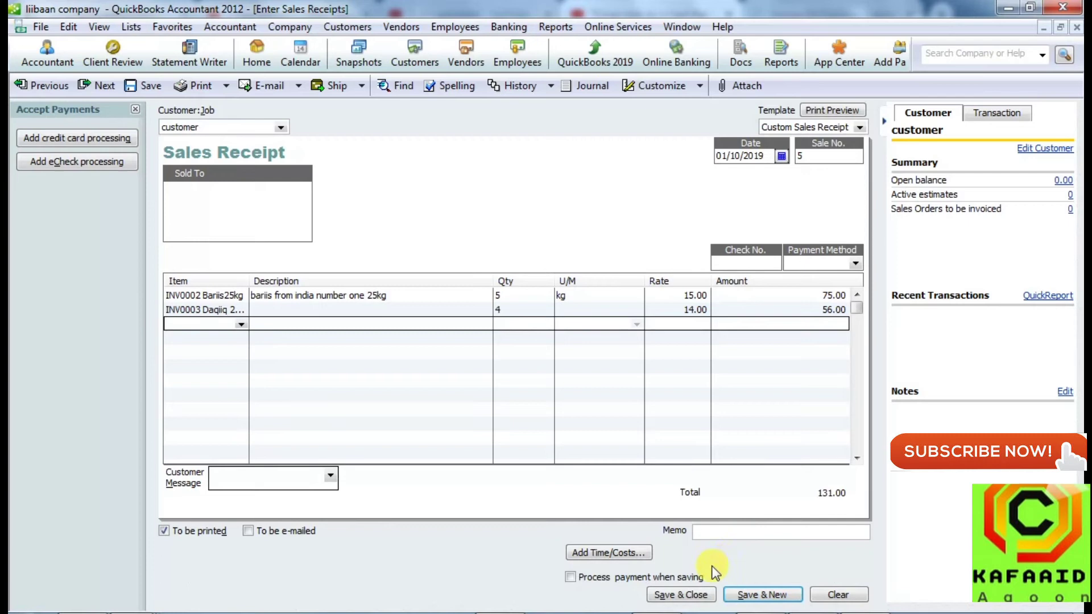
left_click(695, 597)
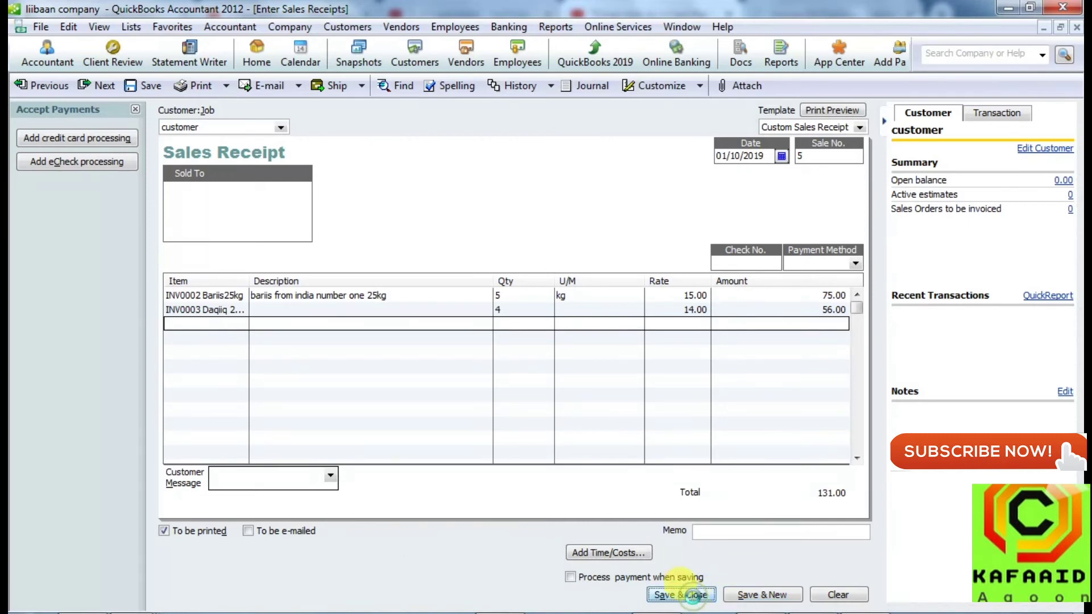